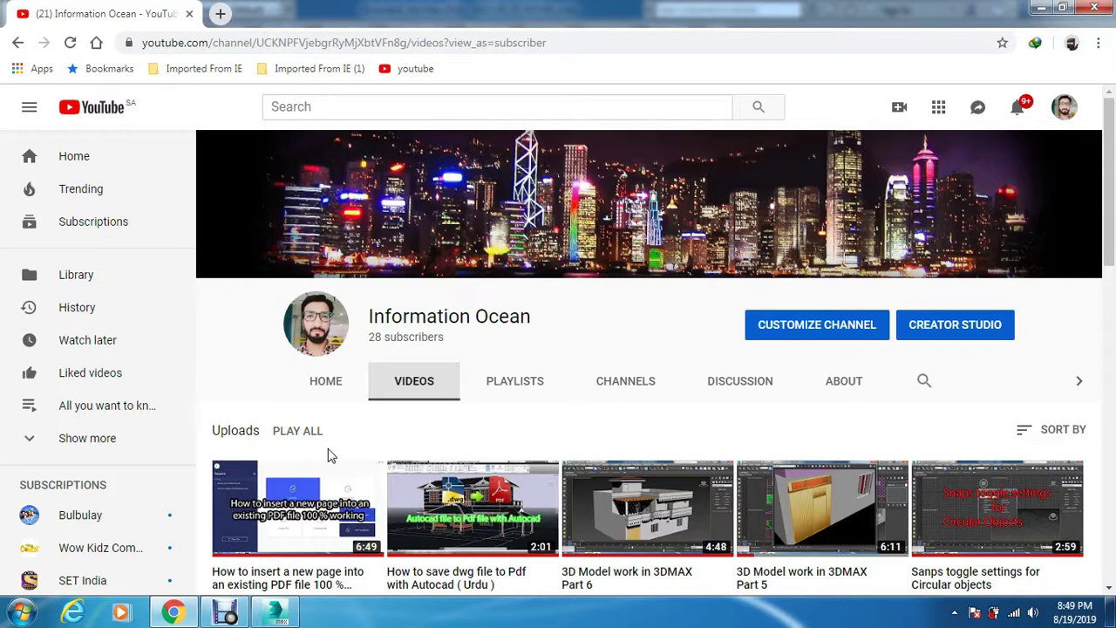
Step: Switch to 3ds Max and hide layers 0 (default) through 7 in the Layer Explorer
left_click(277, 612)
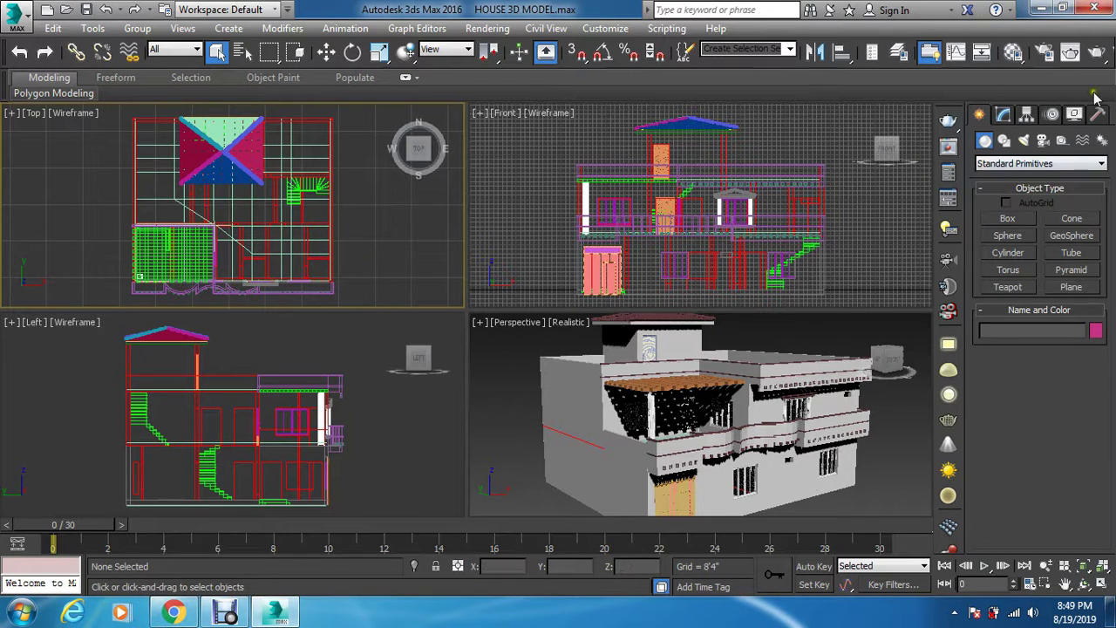
left_click(901, 54)
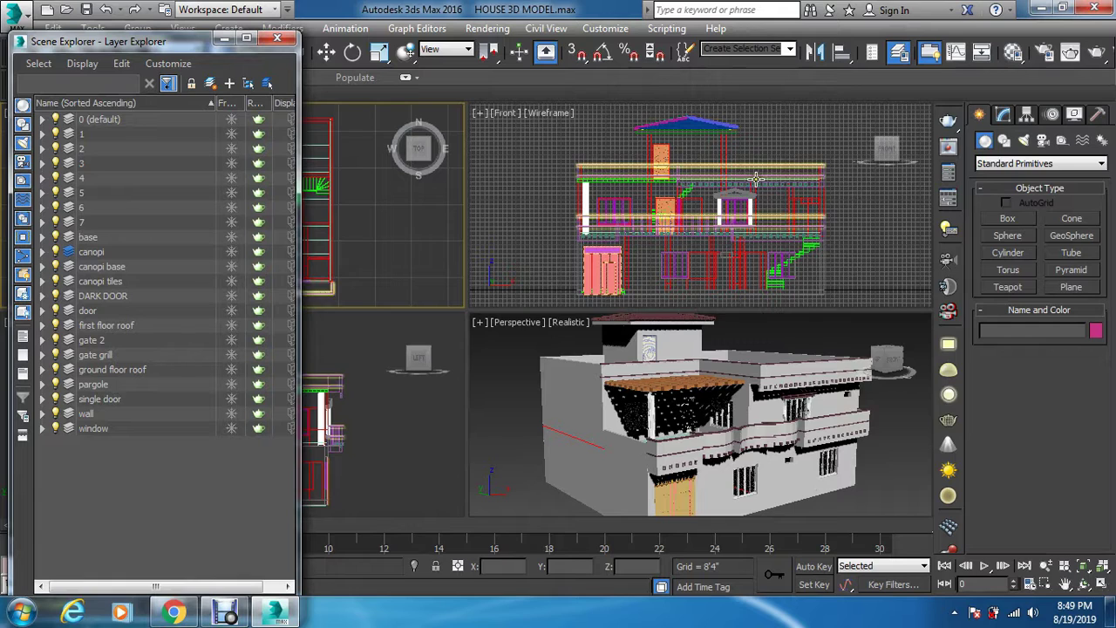
left_click(141, 123)
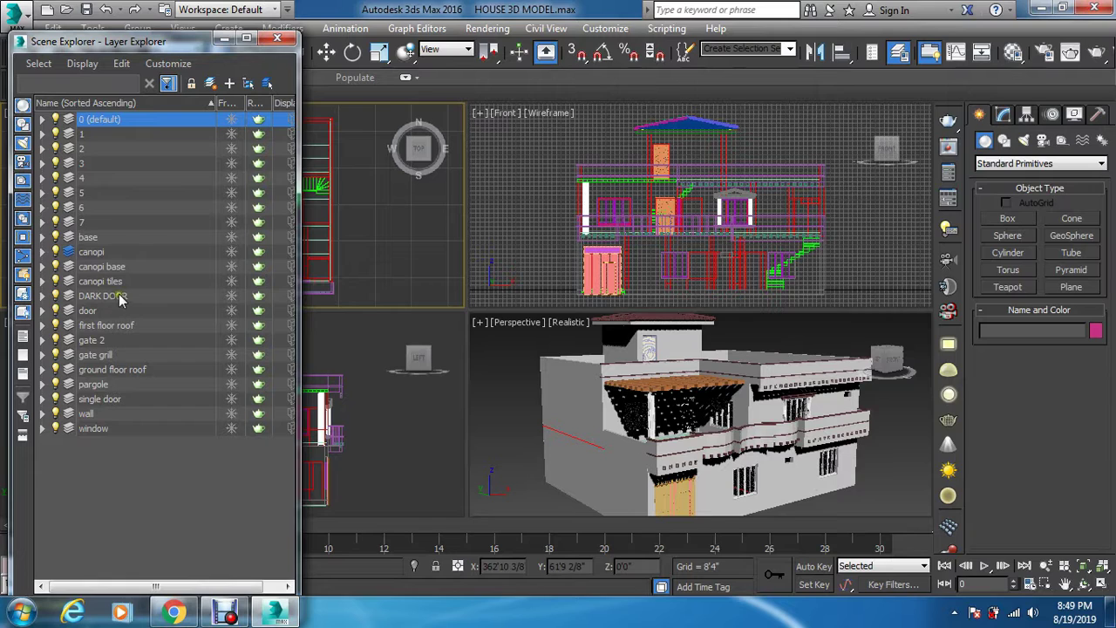
left_click(95, 222, "shift")
left_click(55, 119)
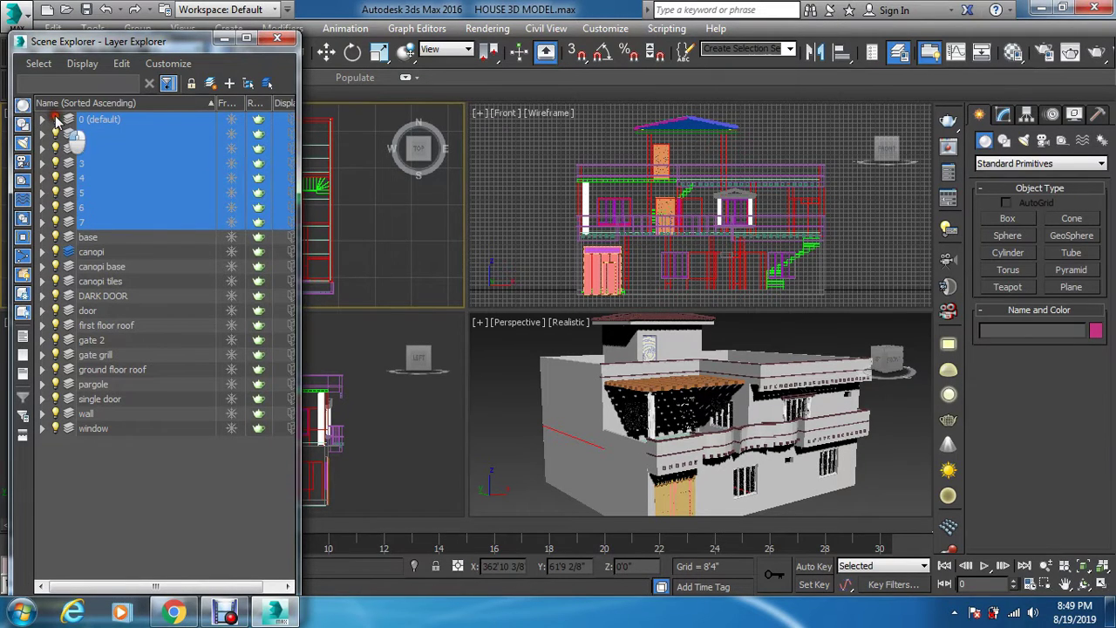
Step: Hide the canopi, canopi base, canopi tiles, DARK DOOR, door, gate 2 and gate grill layers
left_click(114, 252)
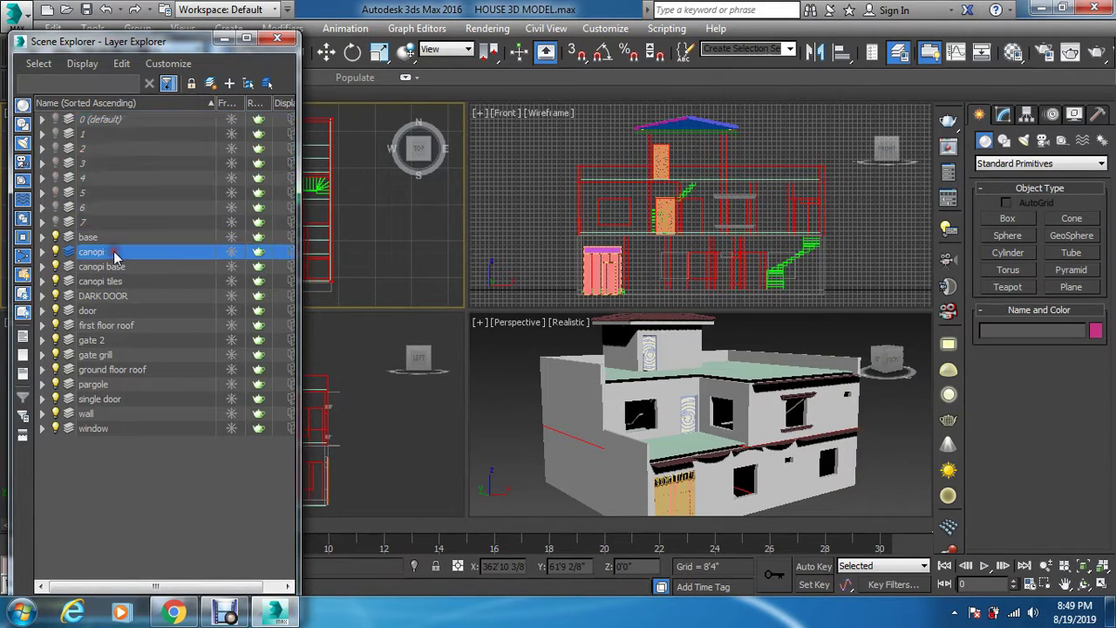
left_click(122, 310, "shift")
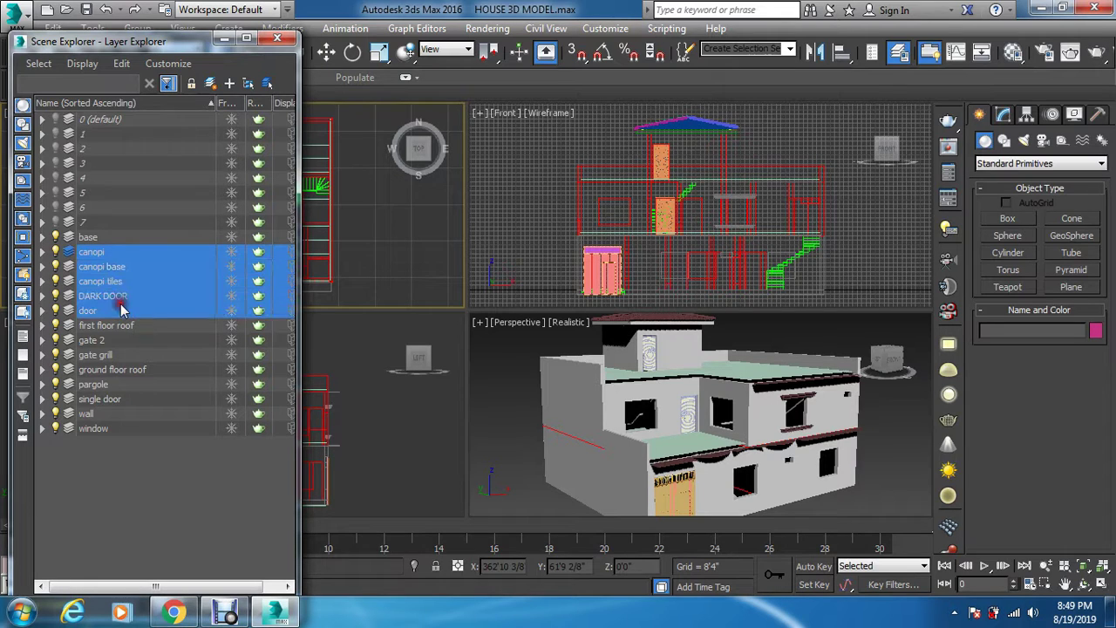
left_click(56, 252)
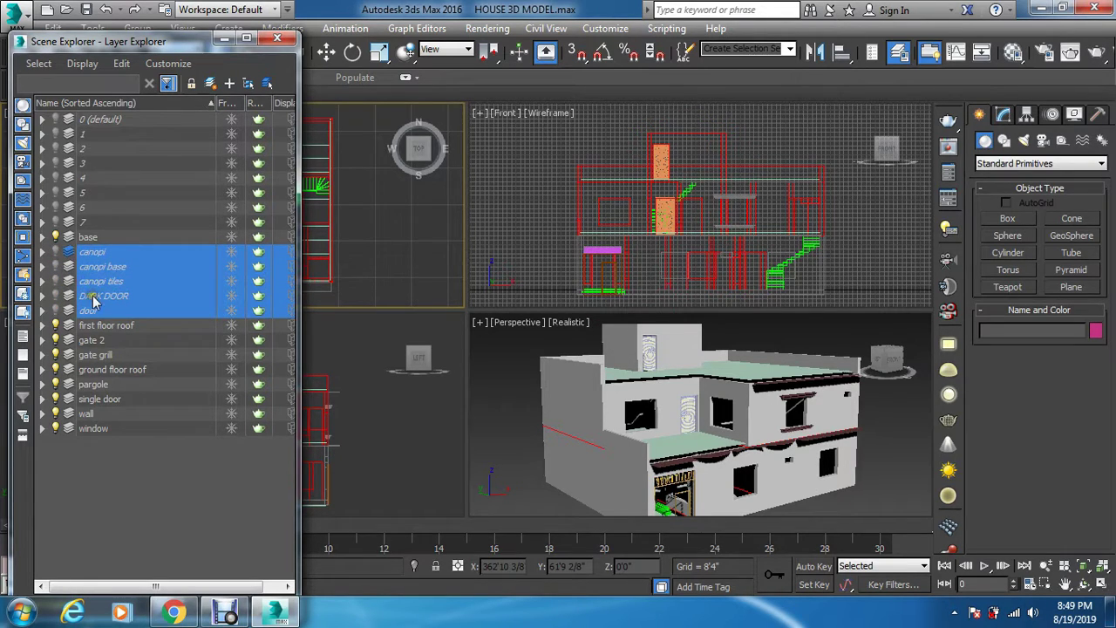
left_click(112, 340)
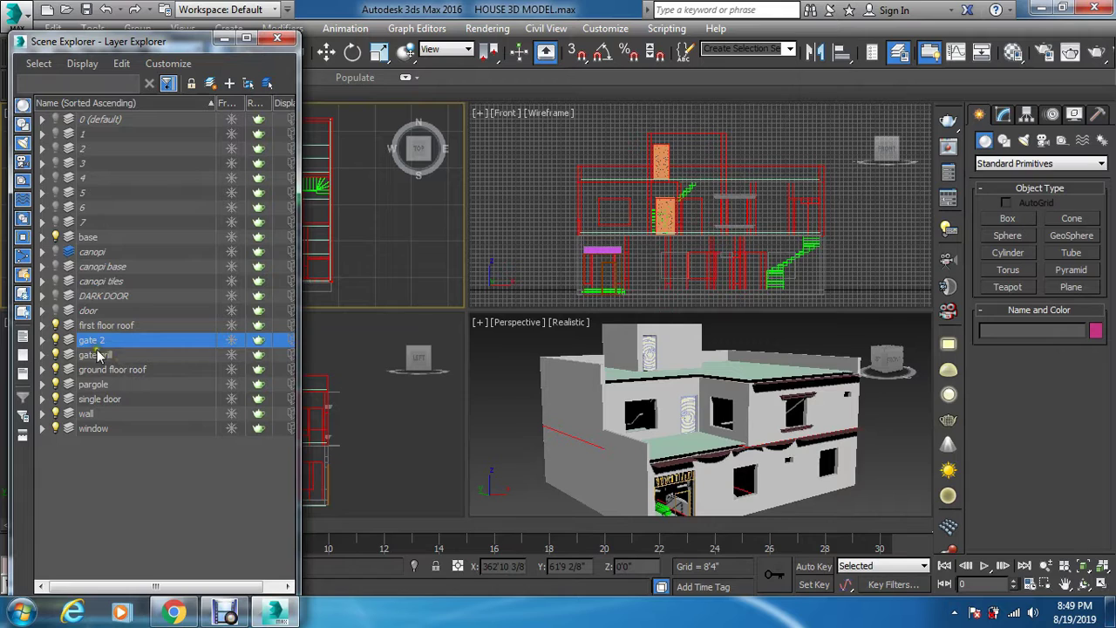
left_click(123, 355, "shift")
left_click(55, 340)
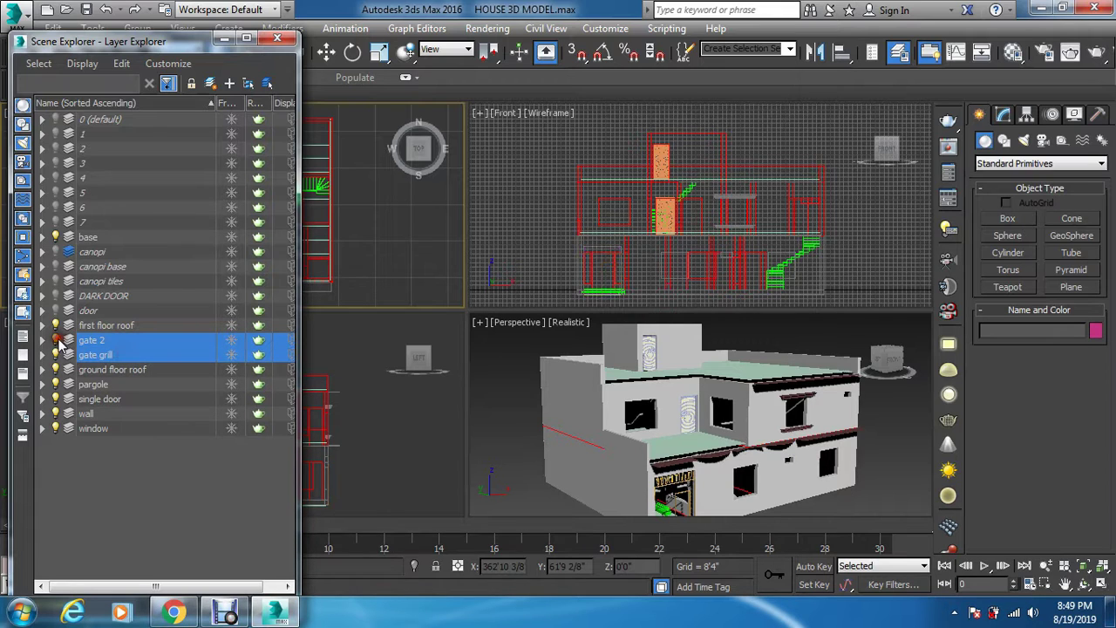
Step: Hide the pargole, single door, wall and window layers, and close the Layer Explorer
left_click(128, 384)
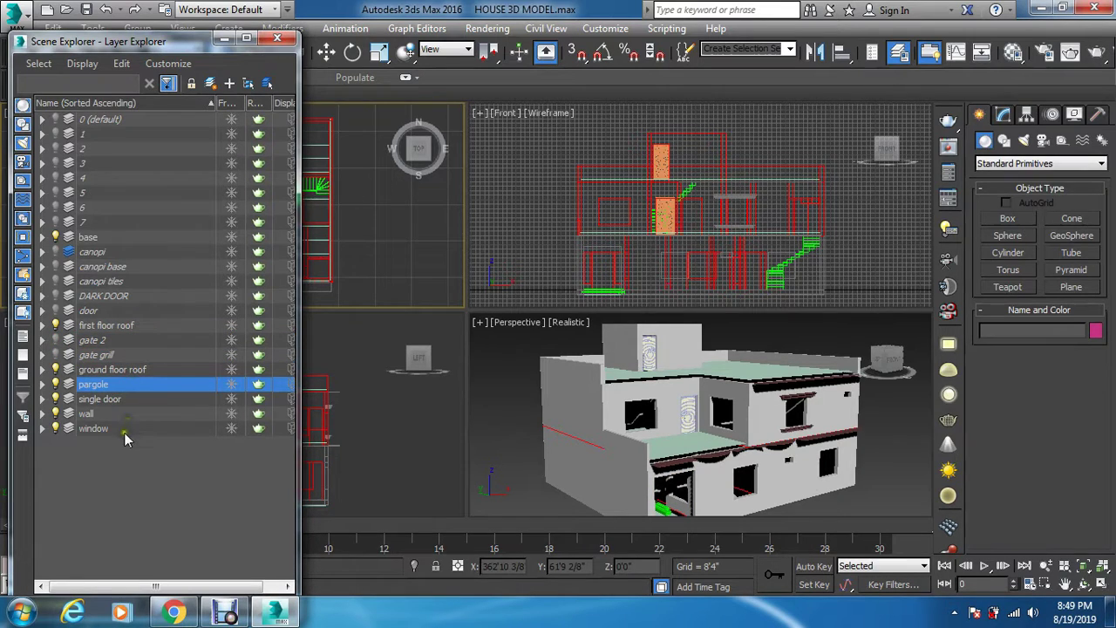
left_click(124, 428, "shift")
left_click(56, 383)
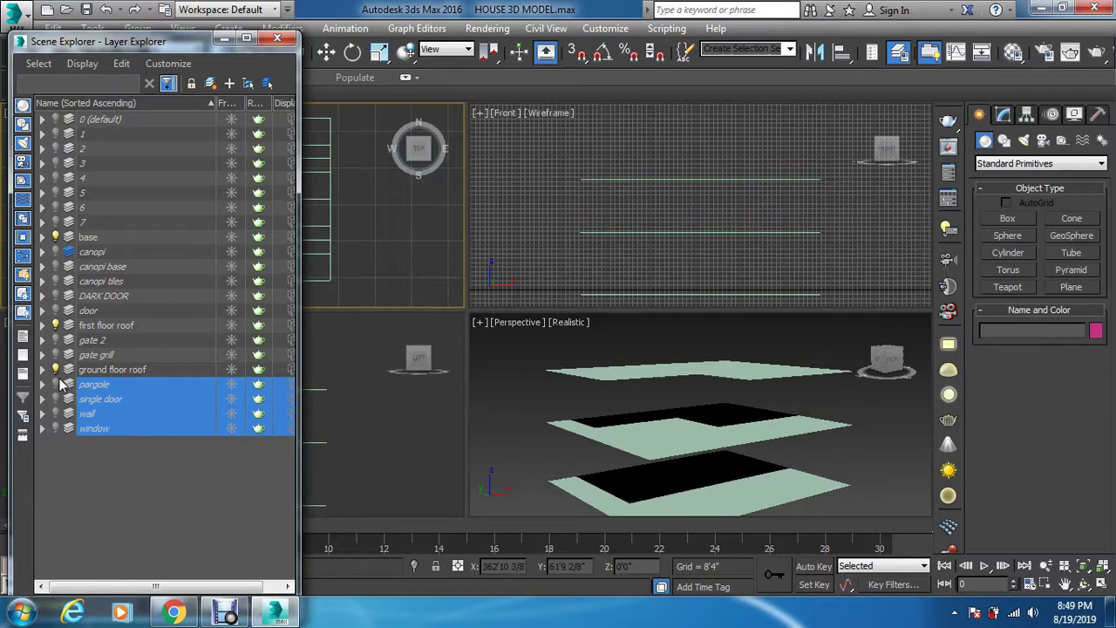
left_click(277, 38)
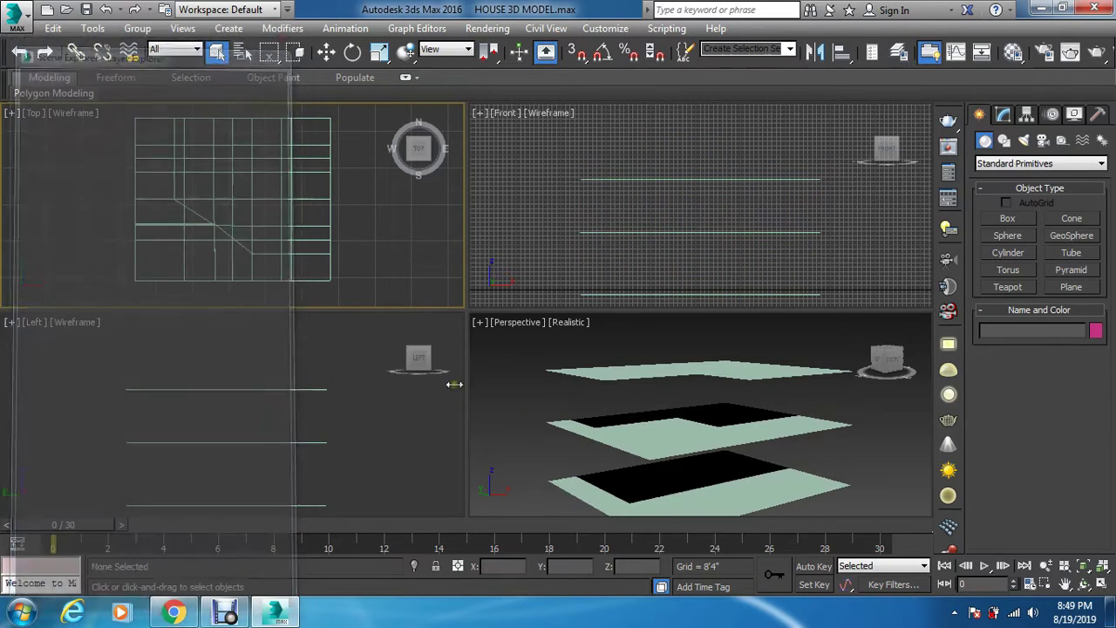
Step: Select the uppermost roof plane in the Perspective view and open the Material Editor
left_click(526, 414)
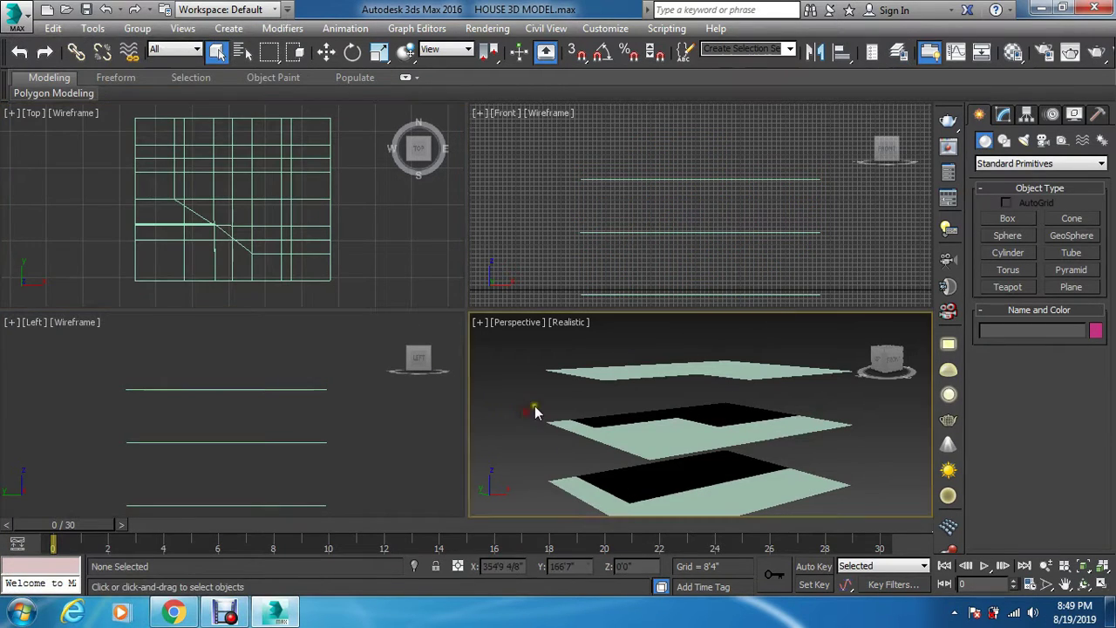
left_click(729, 370)
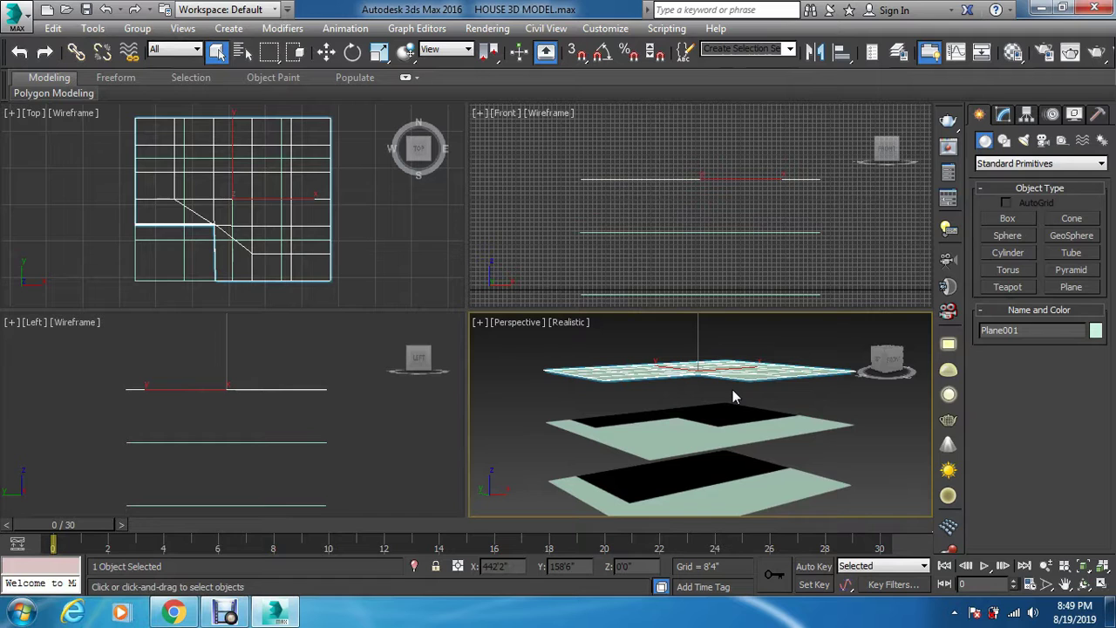
left_click(697, 407)
key("m")
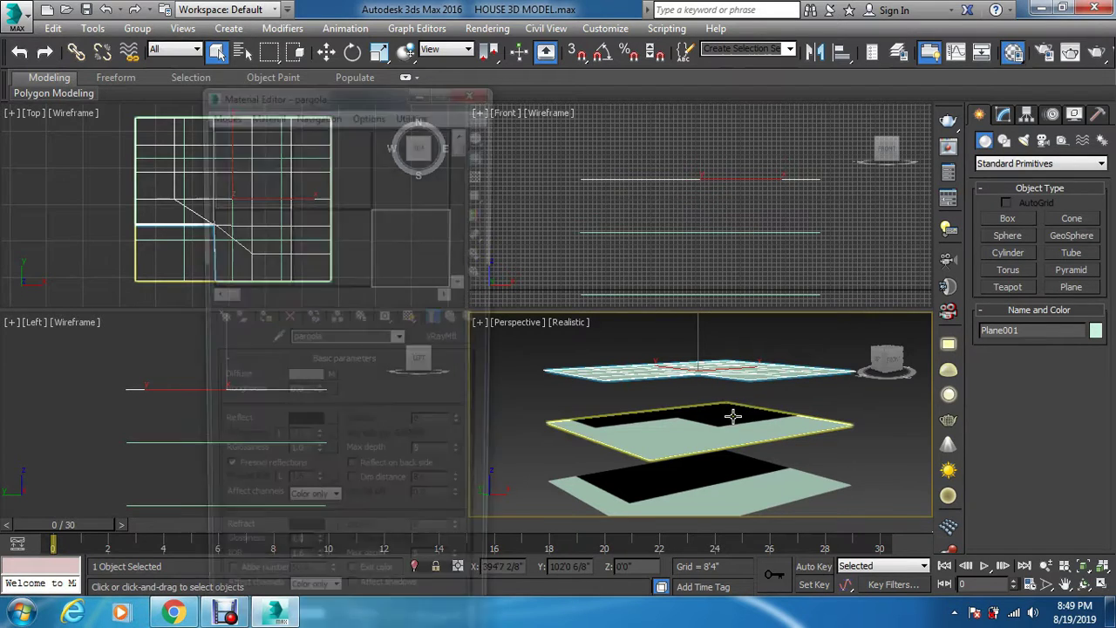
Step: Name an unused material "first floor roof" and assign it to the selected roof plane
left_click(450, 293)
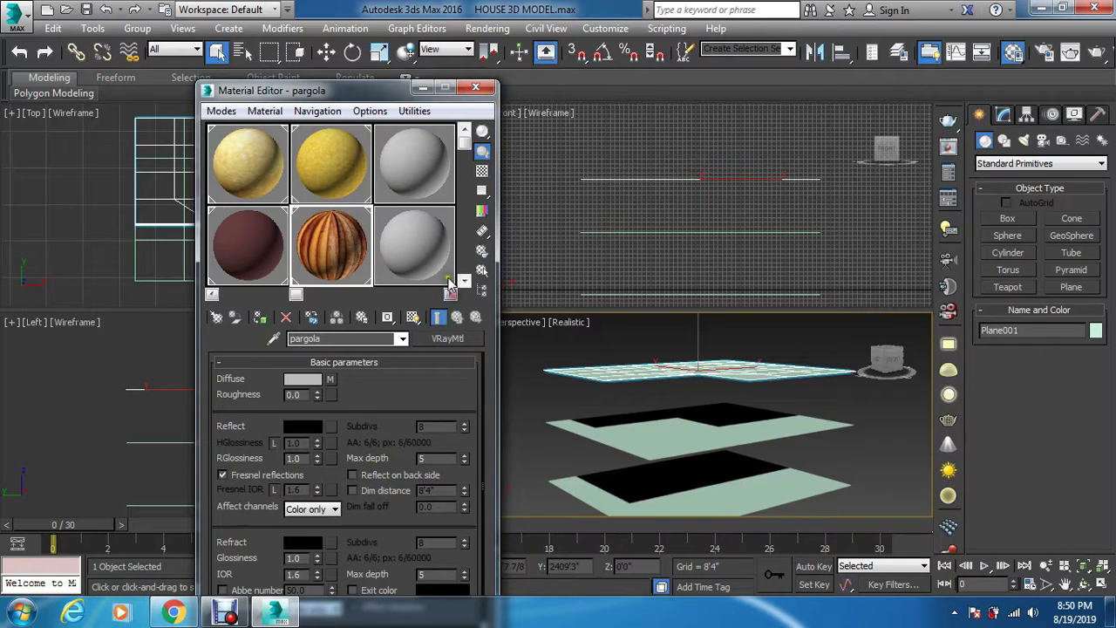
left_click(445, 173)
left_click_drag(340, 338, 248, 345)
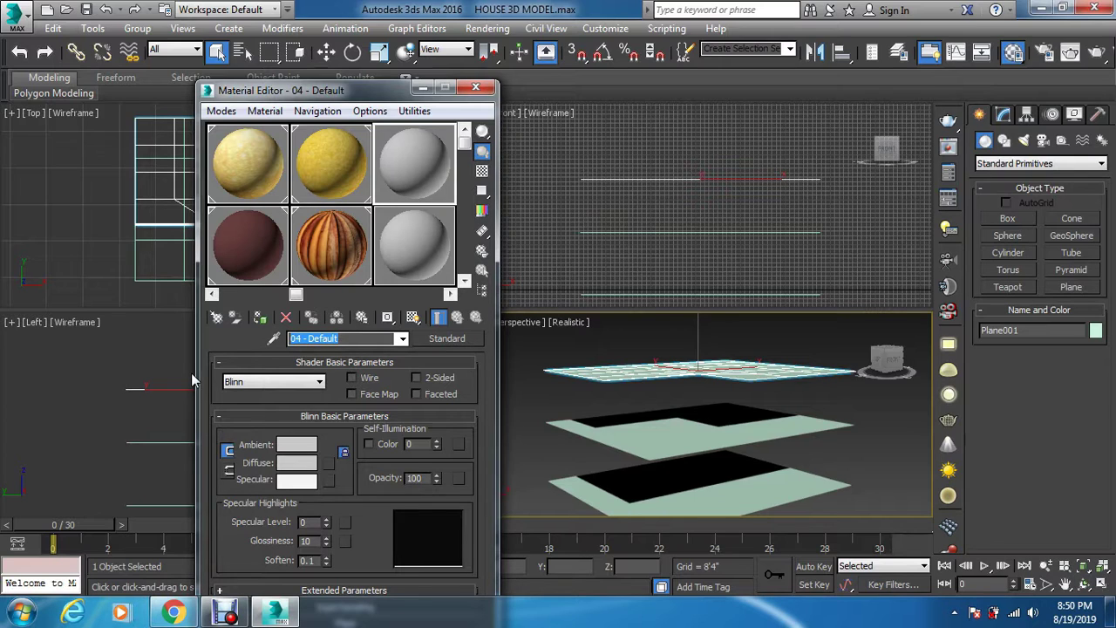
type("f")
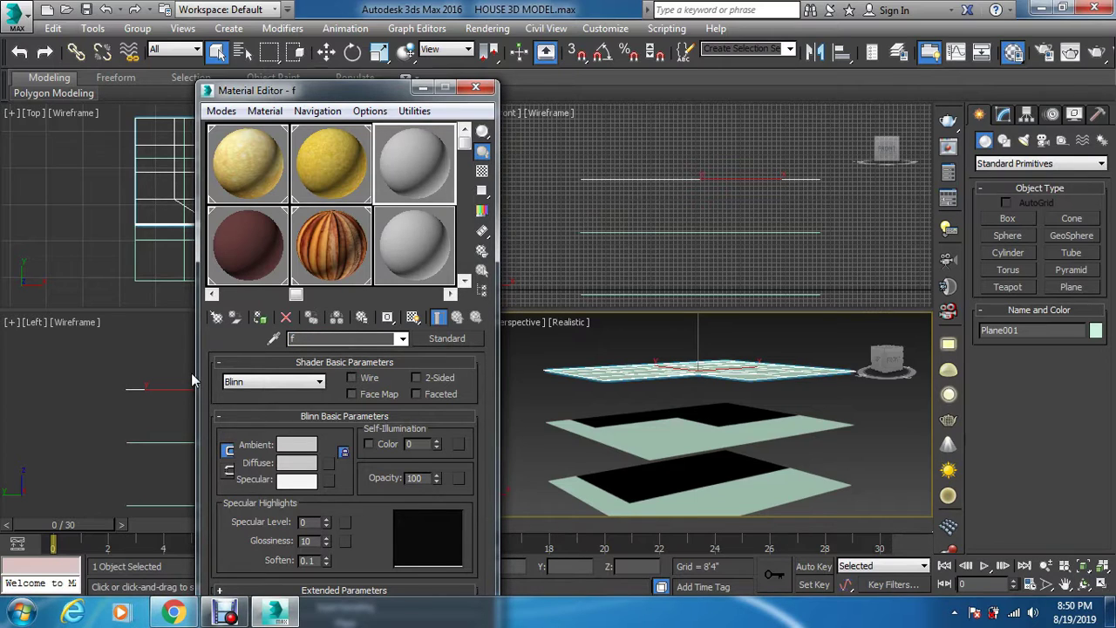
type("irst floor roof")
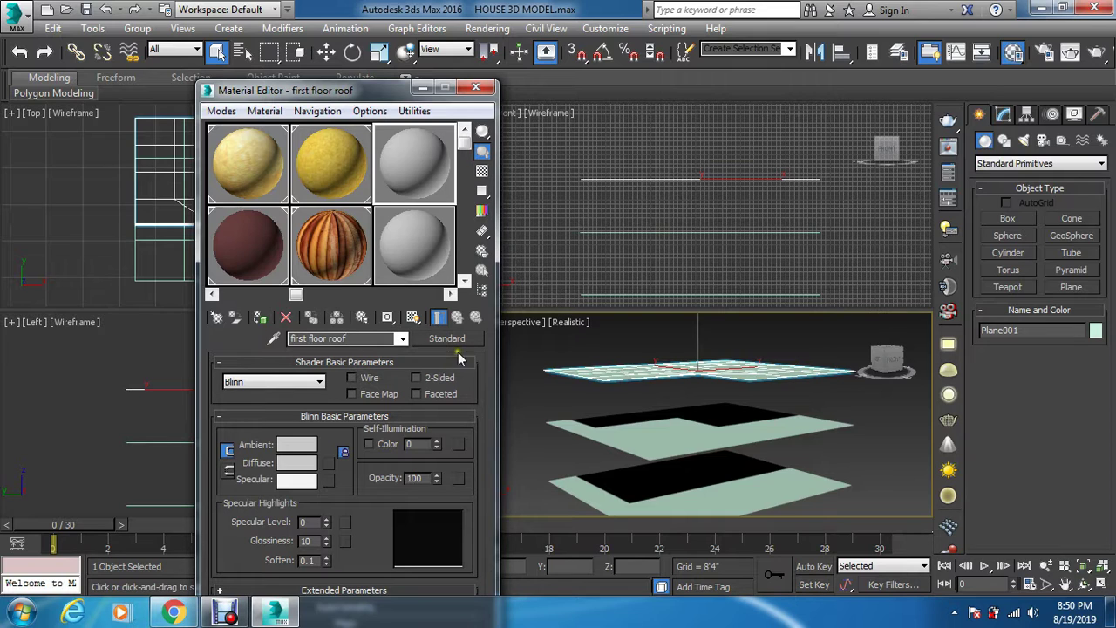
left_click(260, 317)
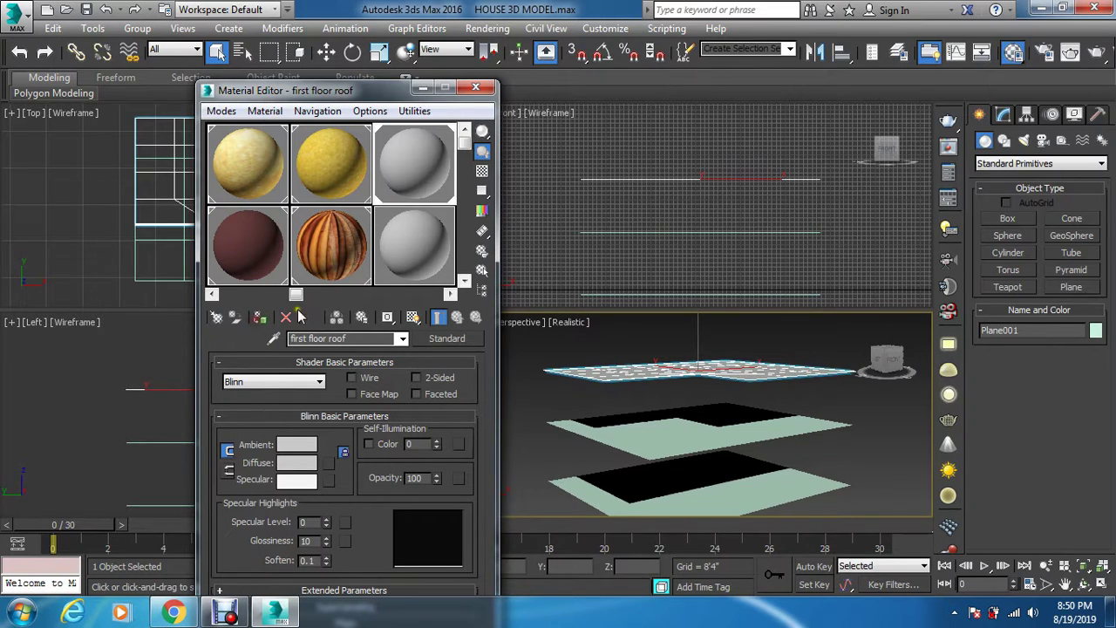
left_click(412, 318)
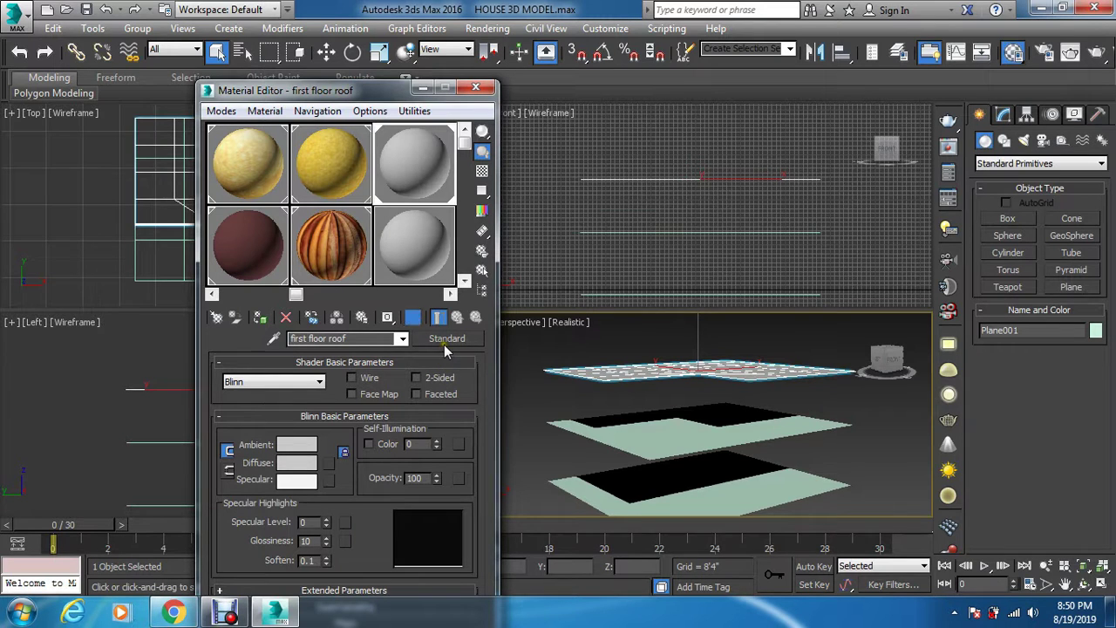
Step: Change the first floor roof material's type to VRayMtl
left_click(446, 339)
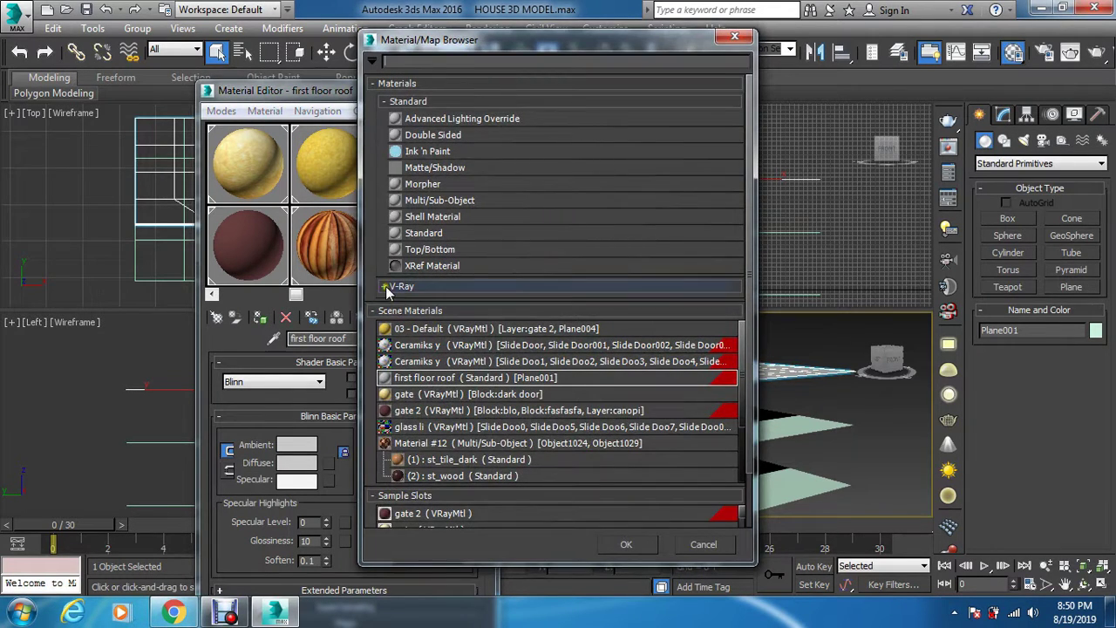
left_click(388, 287)
scroll(436, 423, "down", 1)
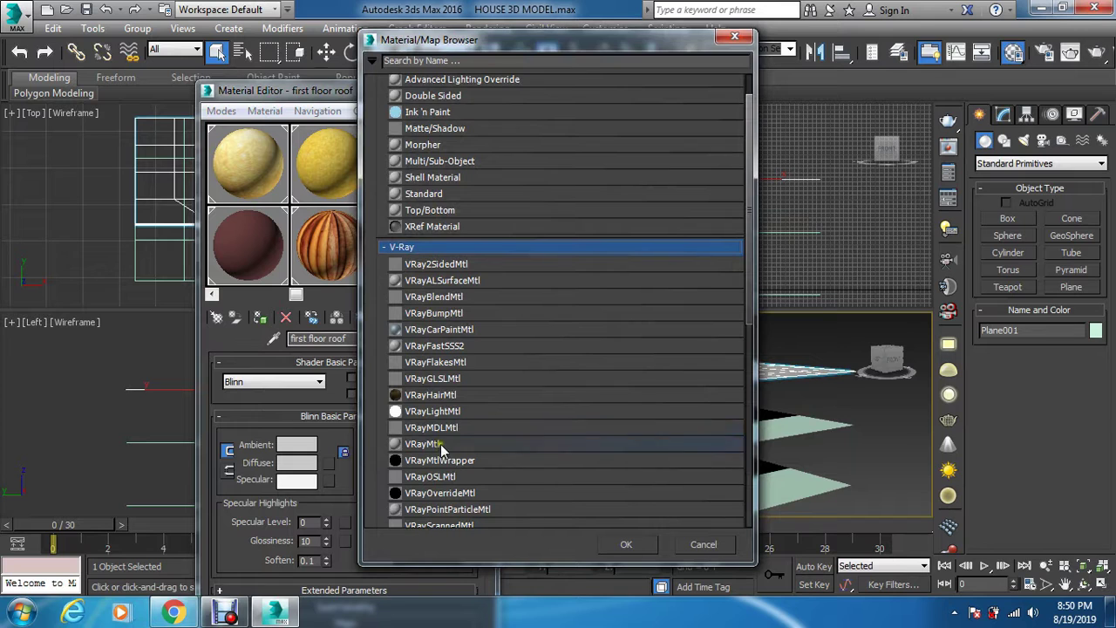
double_click(440, 443)
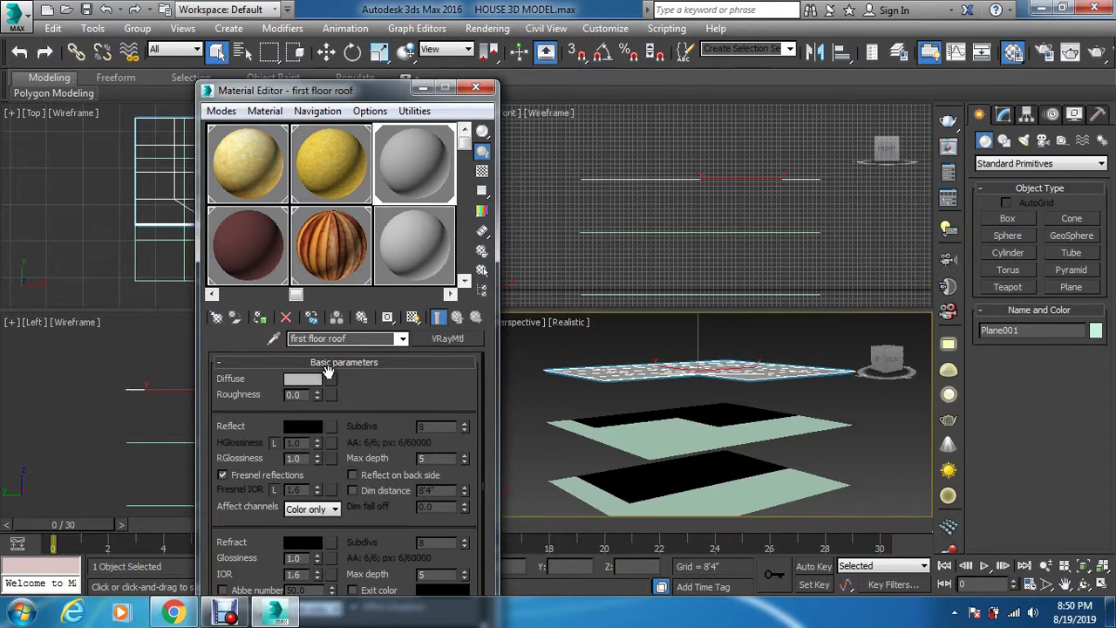
Step: Add a Bitmap map to the material's Diffuse and browse to D:\my dacuments\youtube\mat for its image
left_click(331, 379)
scroll(409, 172, "up", 2)
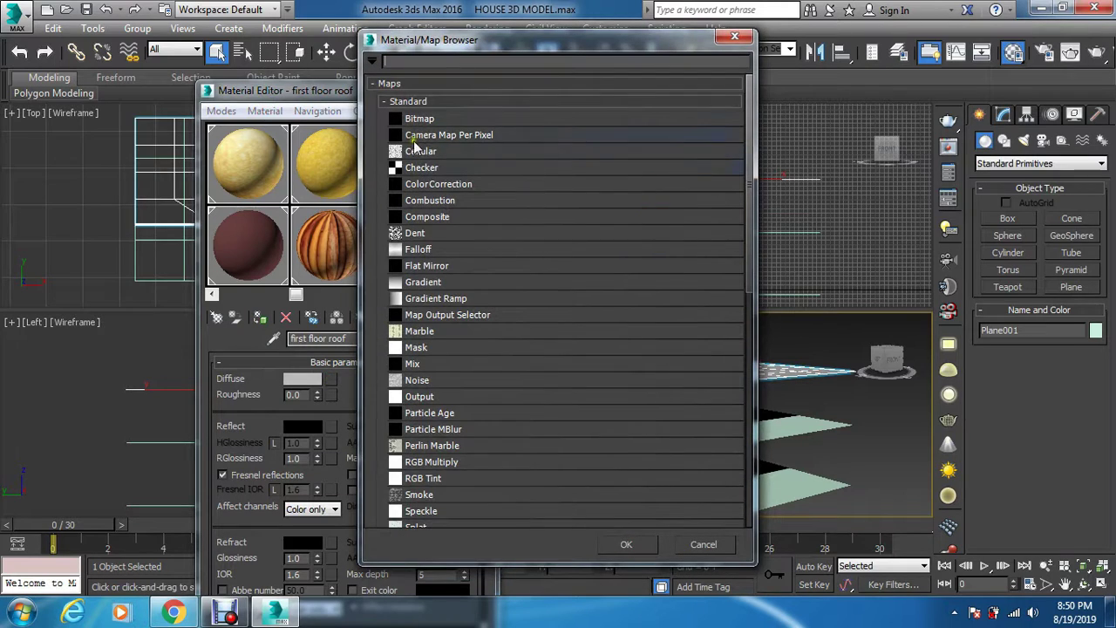
double_click(422, 113)
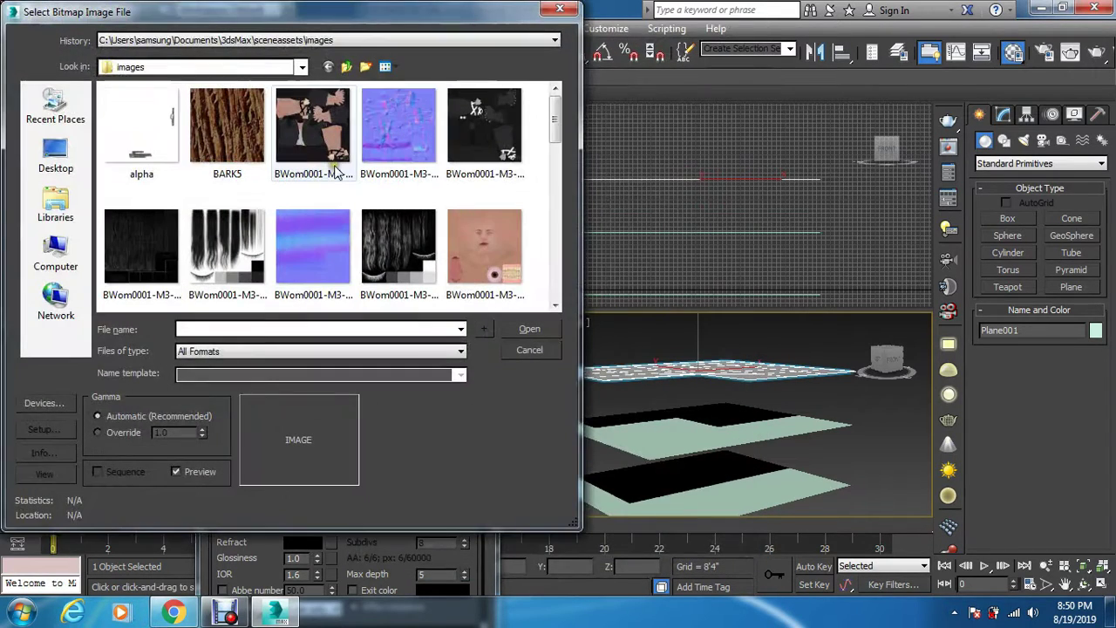
left_click(57, 253)
double_click(314, 144)
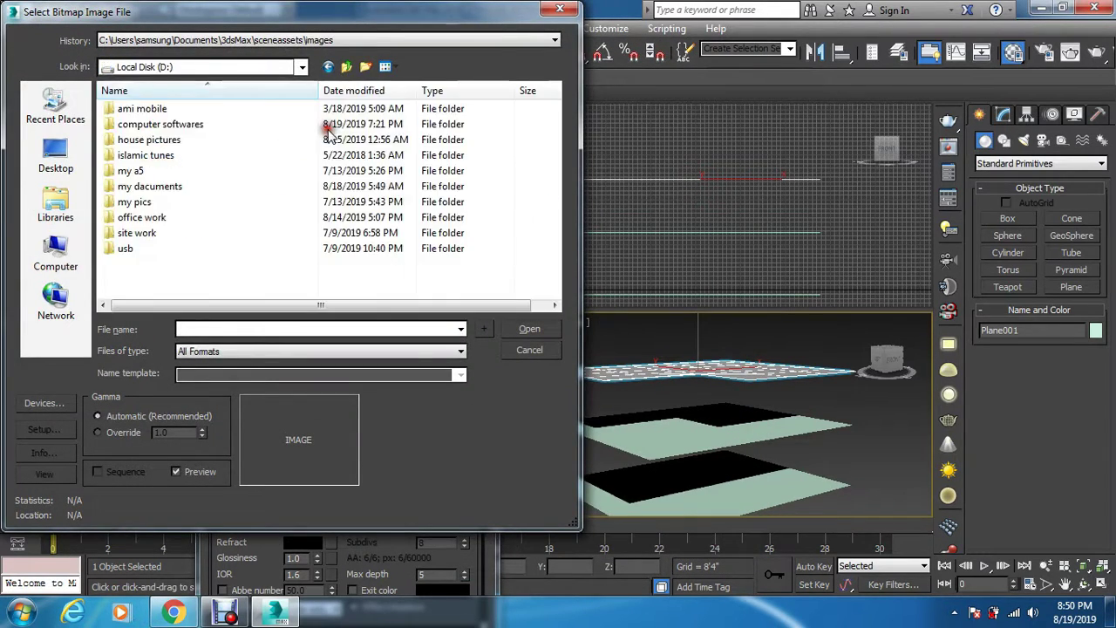
double_click(185, 190)
scroll(171, 196, "down", 3)
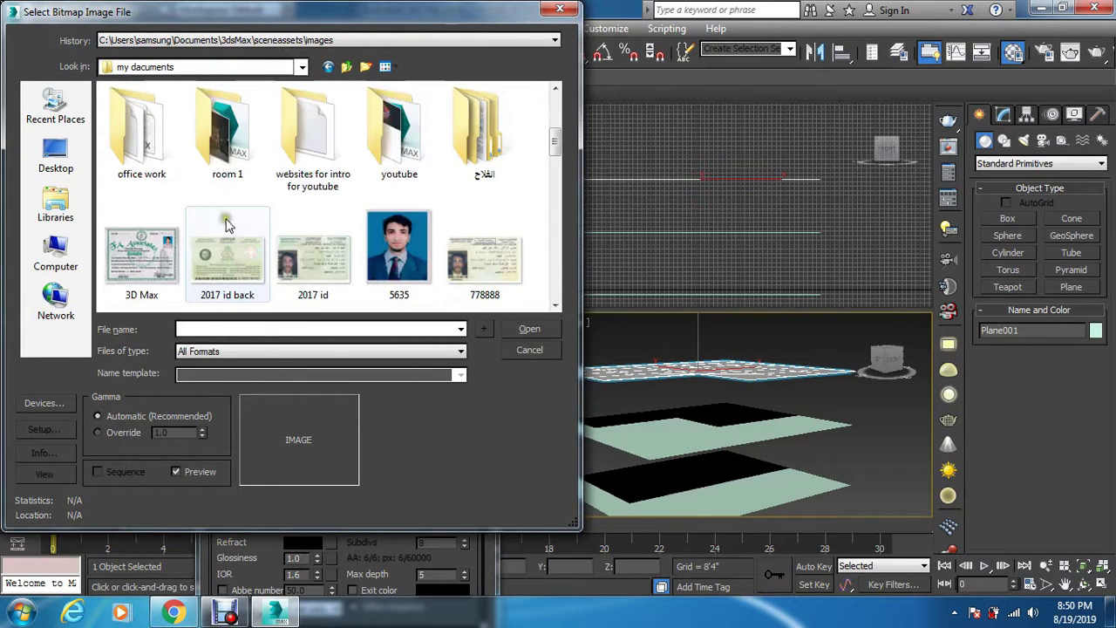
left_click(394, 139)
double_click(393, 155)
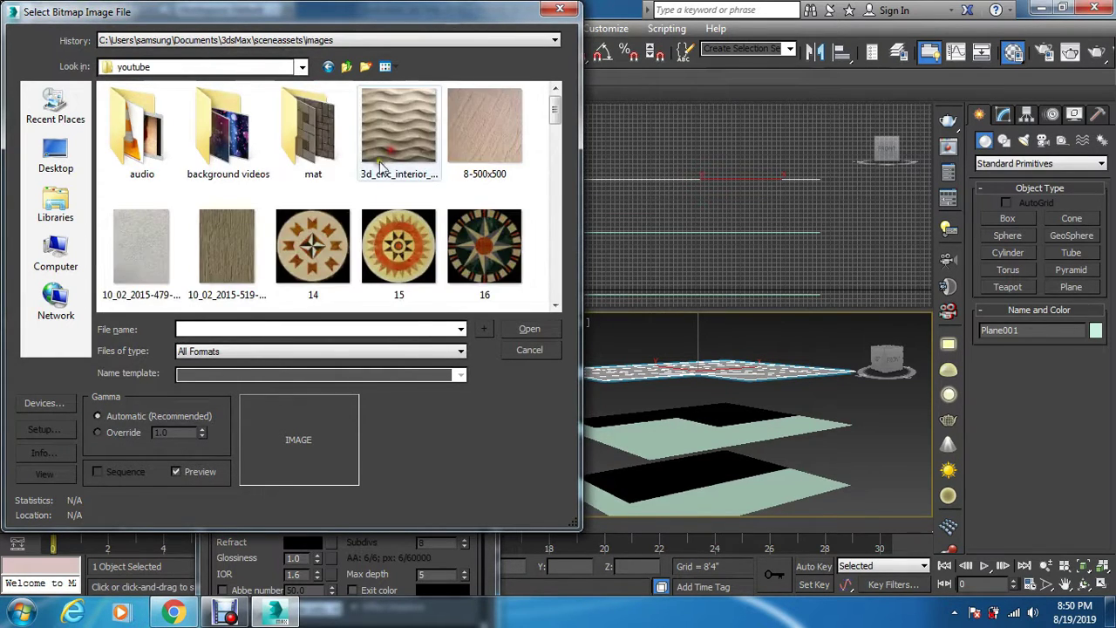
double_click(301, 140)
Step: Load the block01a image from the mat folder as the diffuse bitmap
scroll(320, 208, "down", 1)
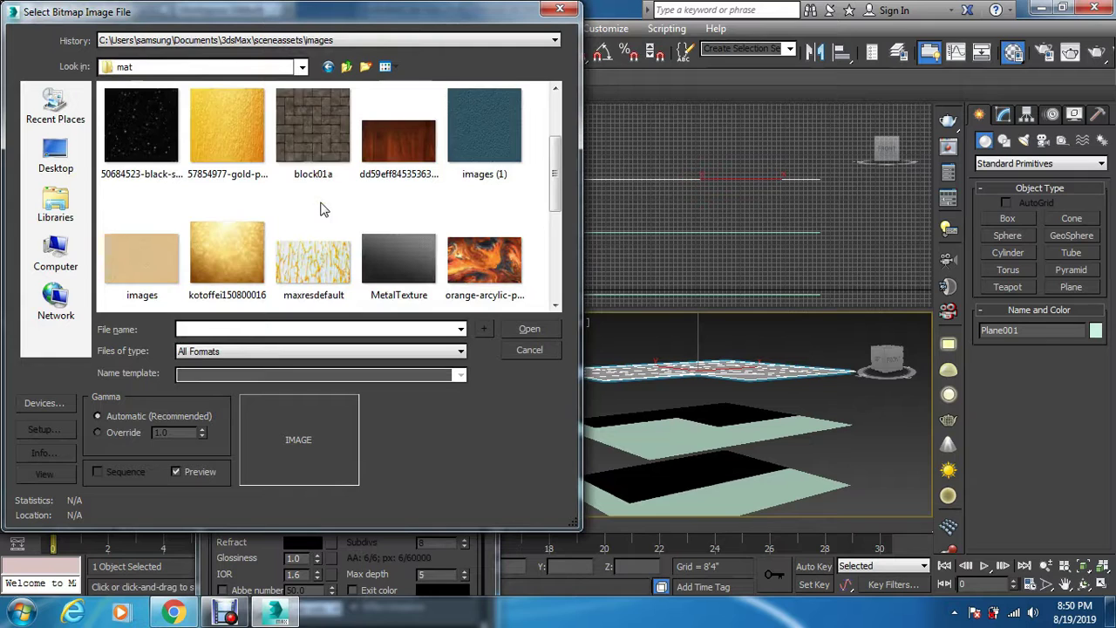
scroll(320, 209, "down", 1)
left_click(232, 236)
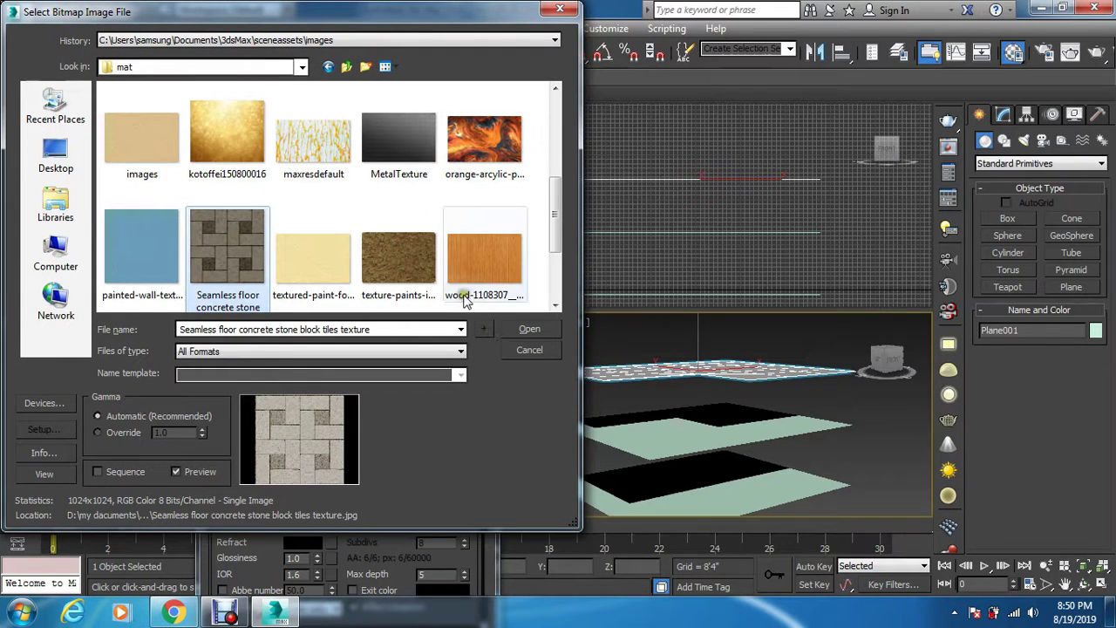
scroll(396, 253, "up", 2)
left_click(349, 277)
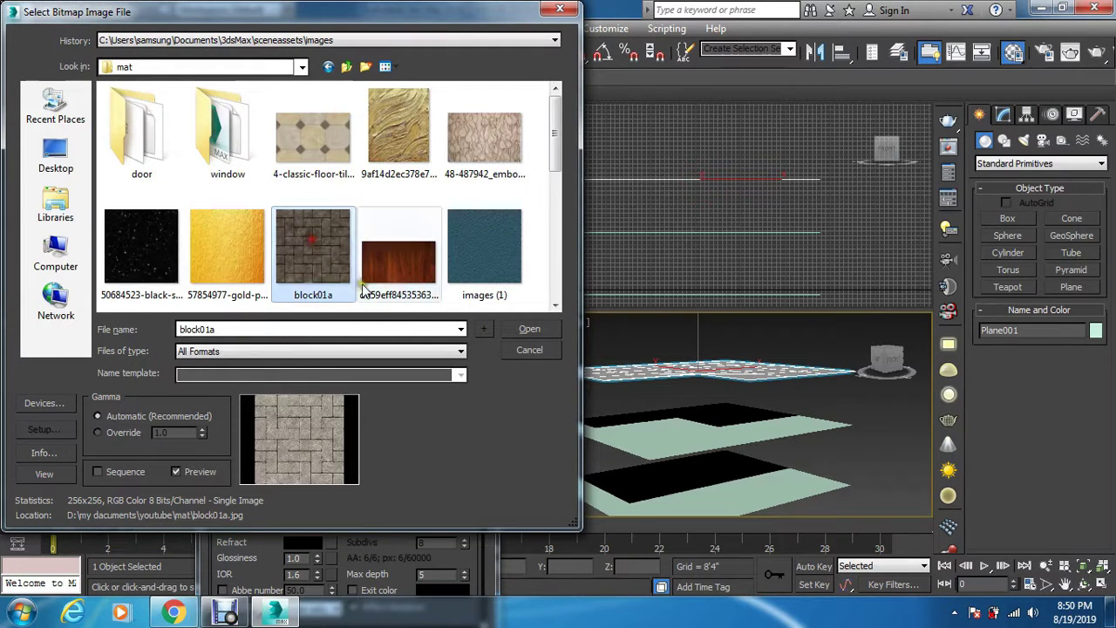
left_click(532, 330)
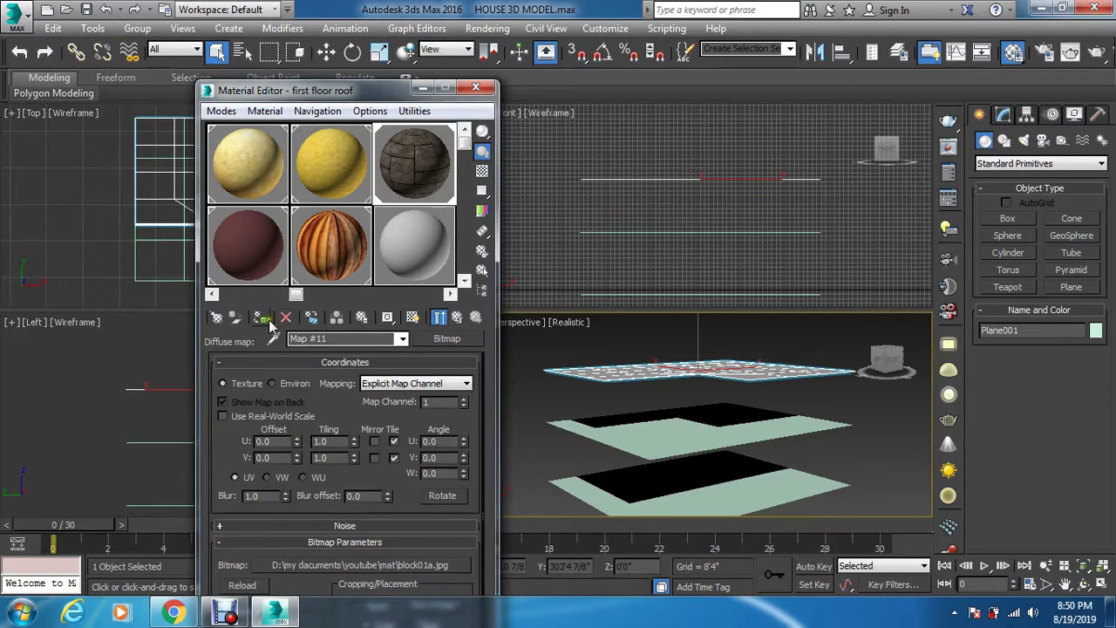
Step: Show the block01a texture on the uppermost roof plane in the viewport
left_click(412, 316)
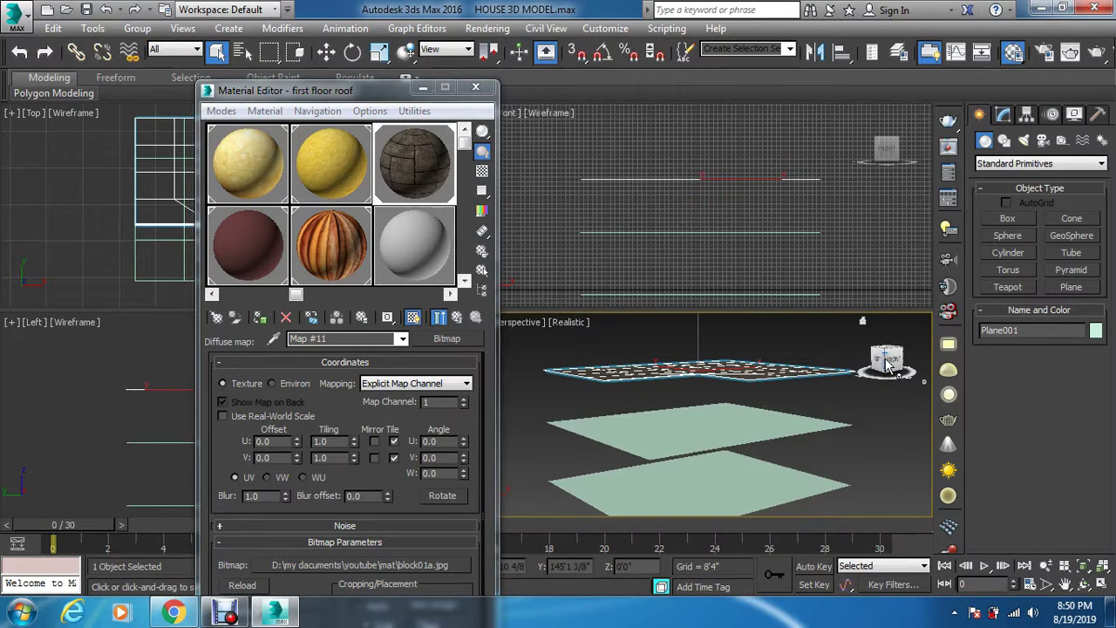
left_click_drag(903, 384, 883, 372)
scroll(717, 344, "up", 4)
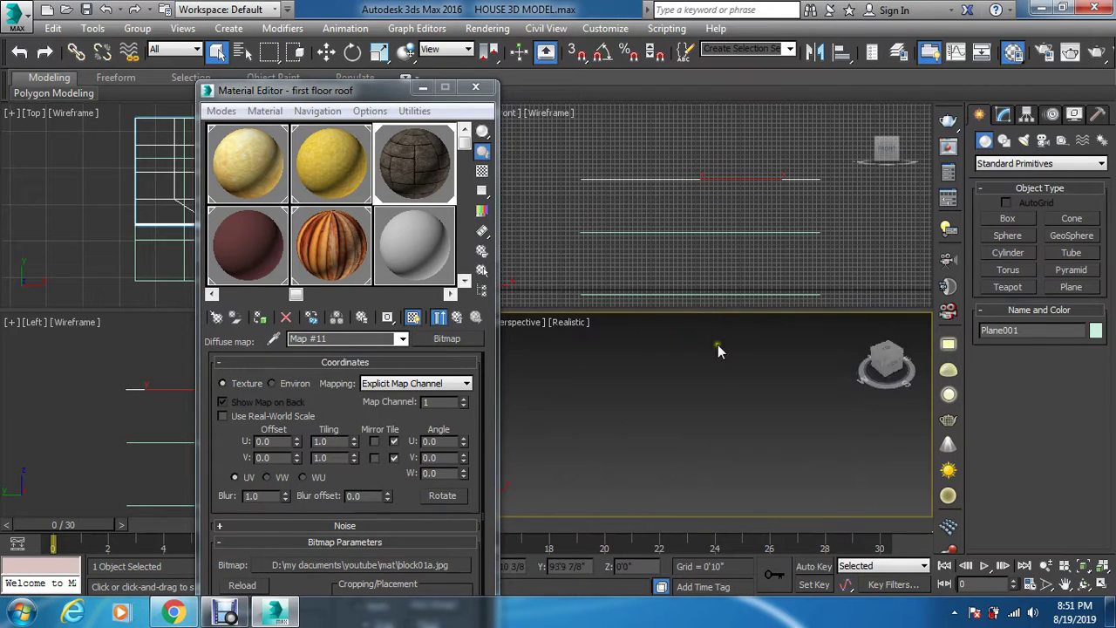
Step: Set the block01a map's tiling to 4.0 in U and 3.3 in V
scroll(717, 344, "down", 4)
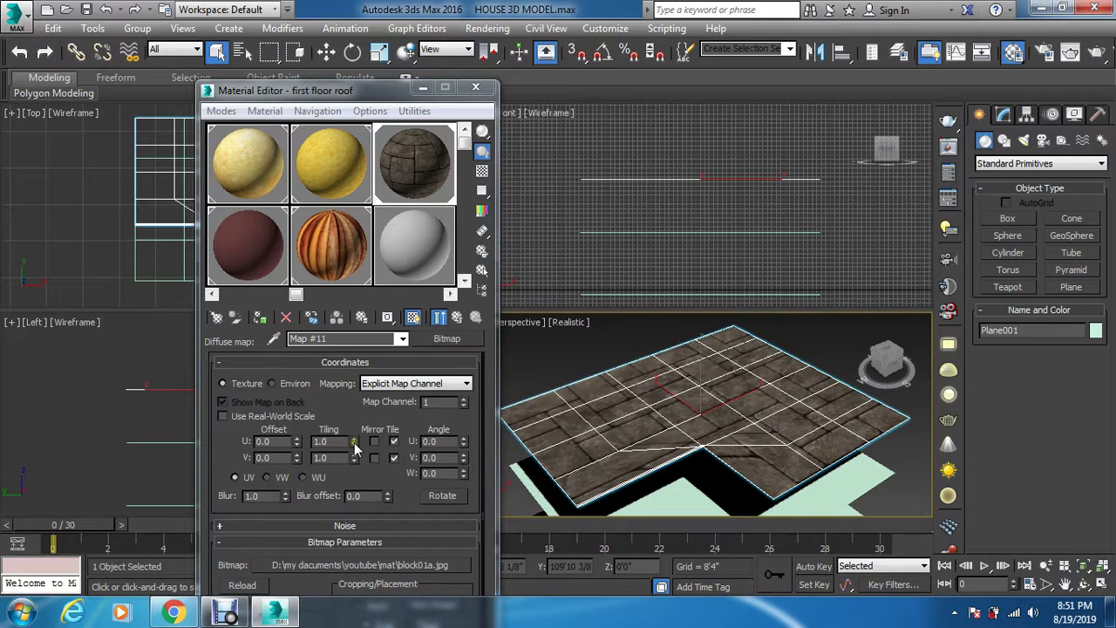
left_click_drag(355, 442, 349, 412)
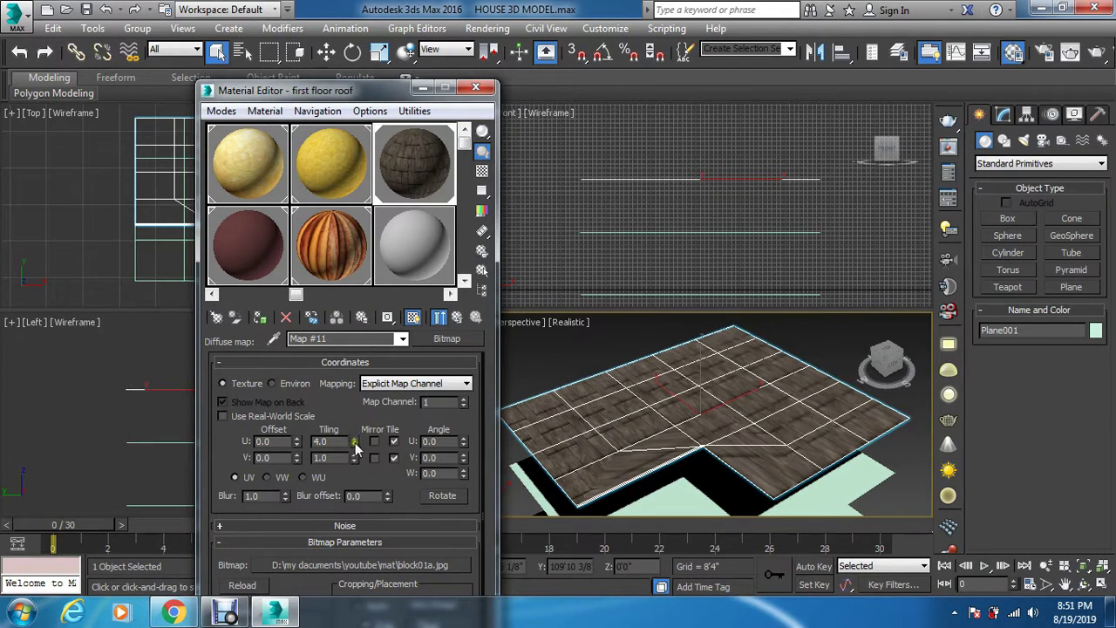
left_click_drag(356, 460, 359, 436)
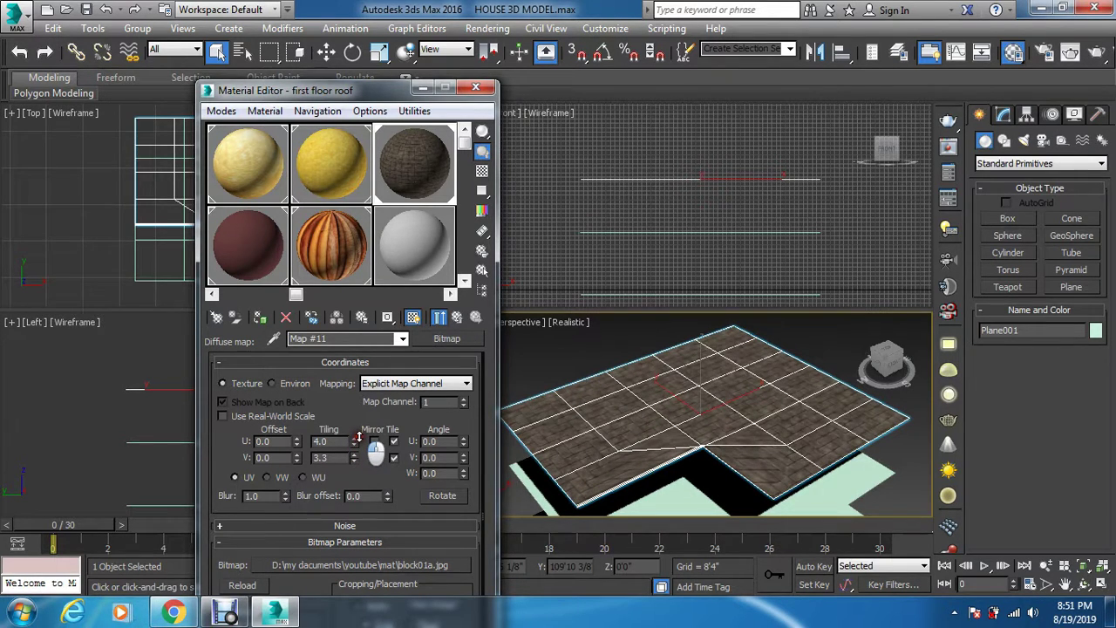
left_click_drag(358, 436, 359, 436)
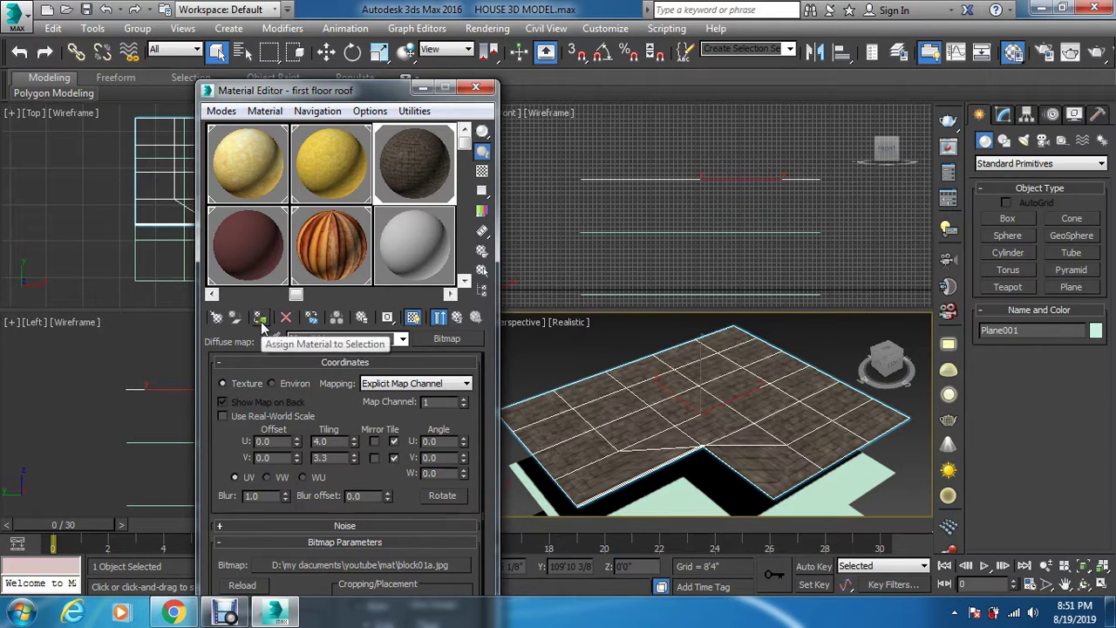
Step: Increase the V tiling of the block01a map to 4.6
left_click(353, 457)
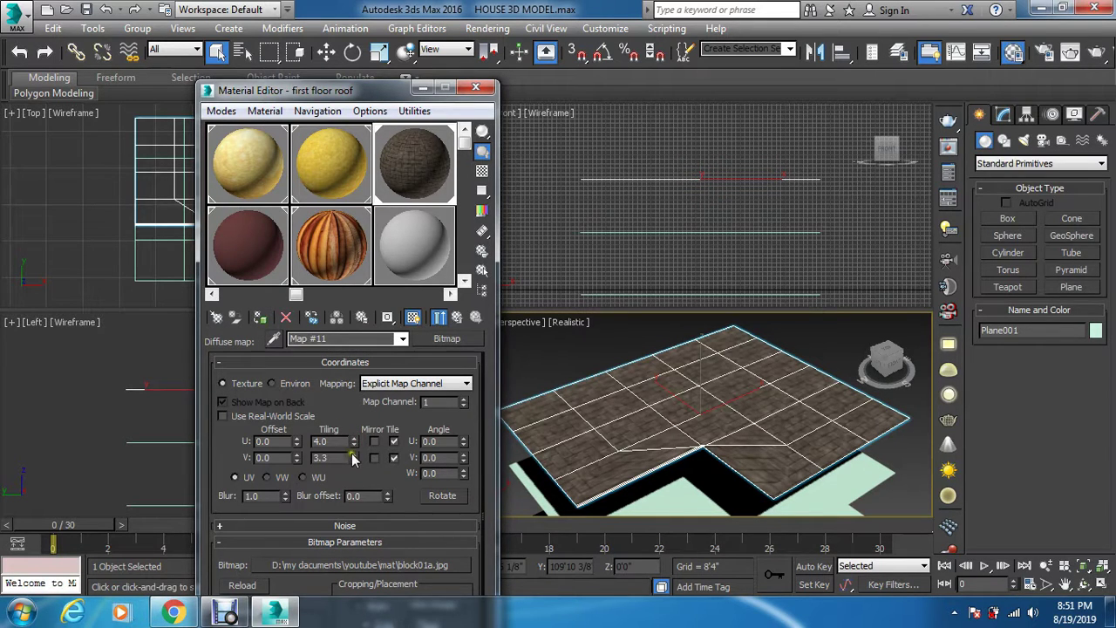
left_click(353, 455)
left_click(354, 455)
left_click(355, 455)
left_click(355, 455)
left_click(355, 455)
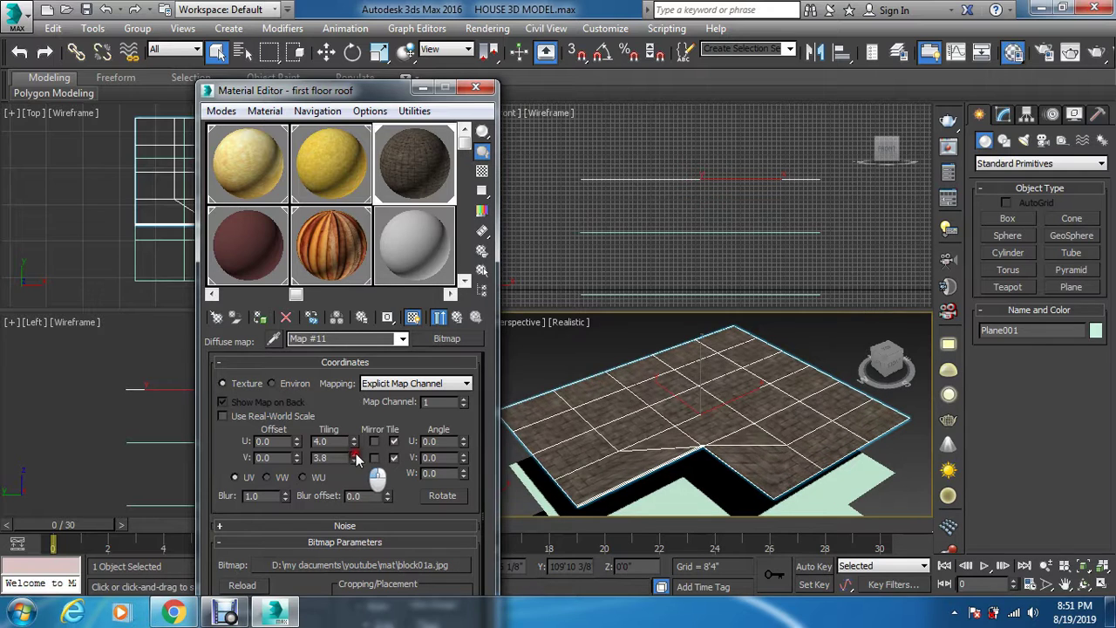
left_click(355, 455)
left_click(355, 455)
left_click(355, 455)
left_click(355, 455)
left_click(355, 455)
left_click(355, 455)
left_click(355, 455)
left_click(355, 455)
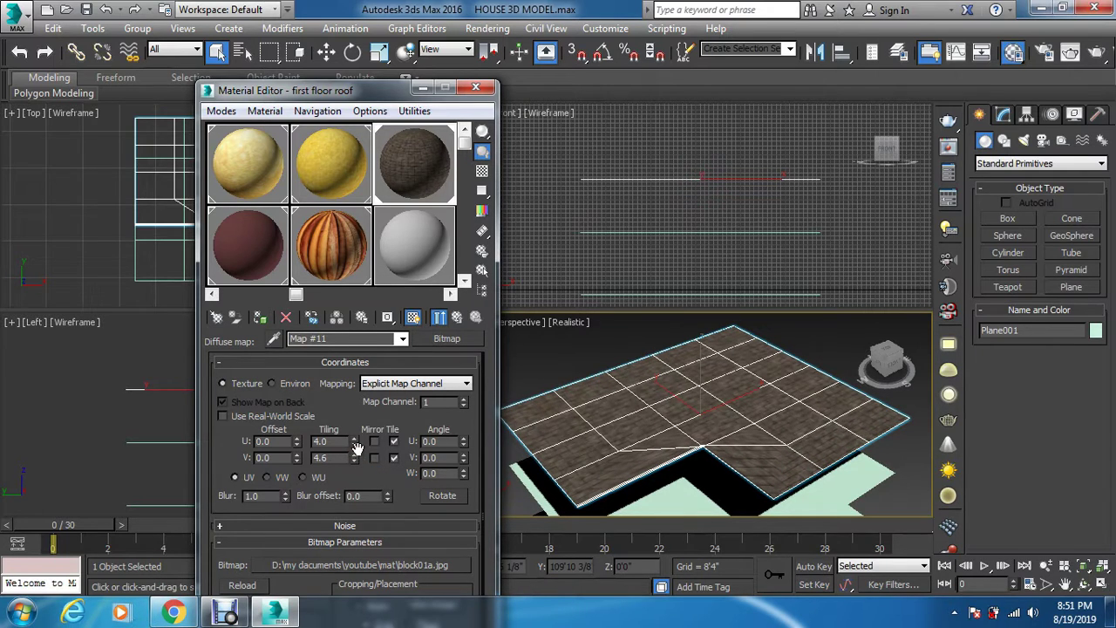
Step: Fine-tune the block01a map's tiling to 5.5 in U and 4.7 in V
left_click(354, 442)
left_click(353, 441)
left_click(354, 442)
left_click(354, 442)
left_click(354, 442)
left_click(354, 442)
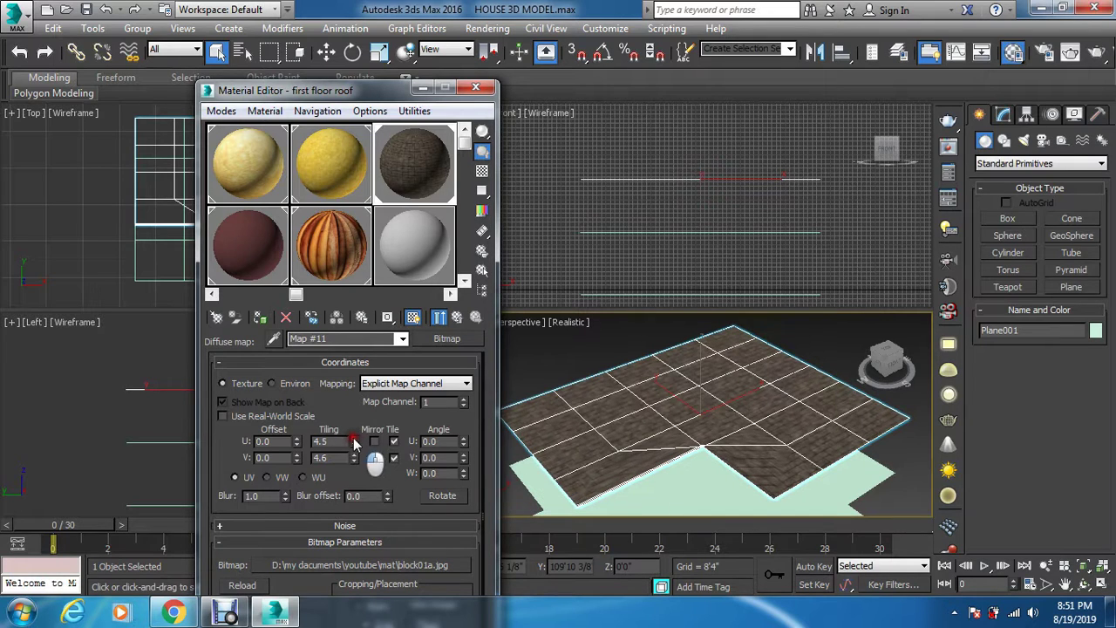
left_click(354, 442)
left_click(354, 442)
left_click(354, 442)
left_click(354, 442)
left_click(354, 442)
left_click(354, 442)
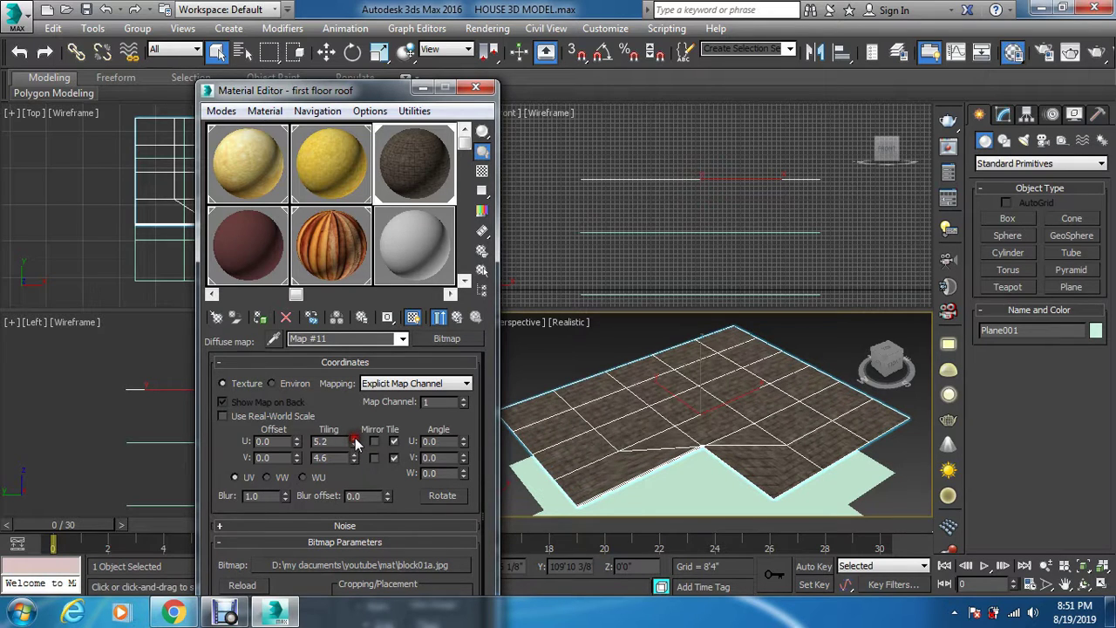
left_click(354, 441)
left_click(354, 442)
left_click(354, 442)
left_click(354, 457)
left_click(353, 456)
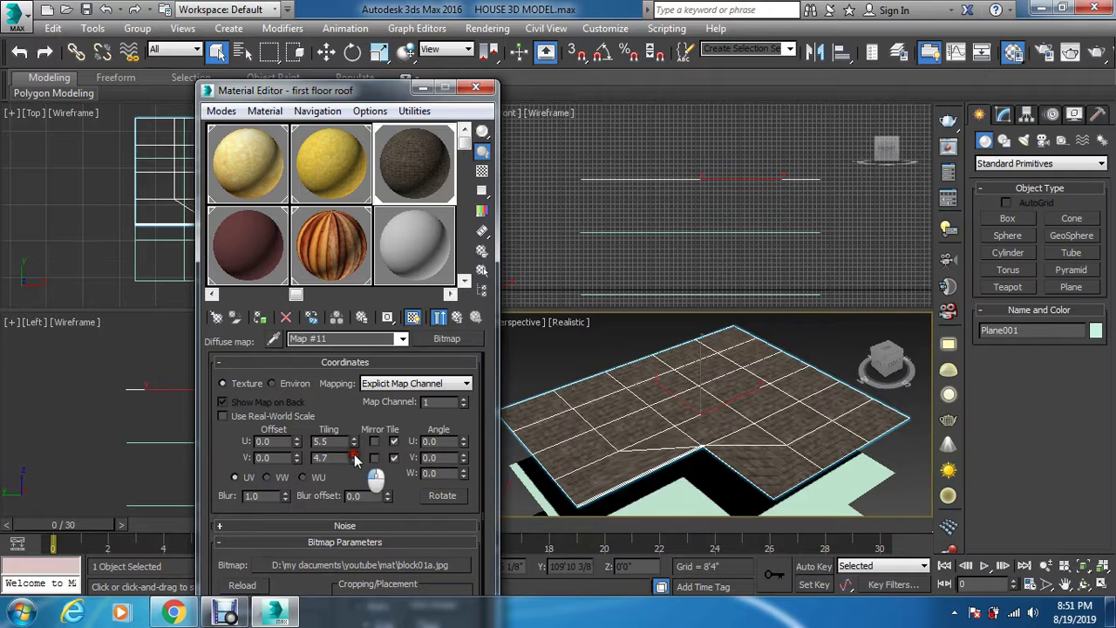
Step: Name the unused sample material "ground floor roof" and assign it to the middle roof plane
left_click(412, 253)
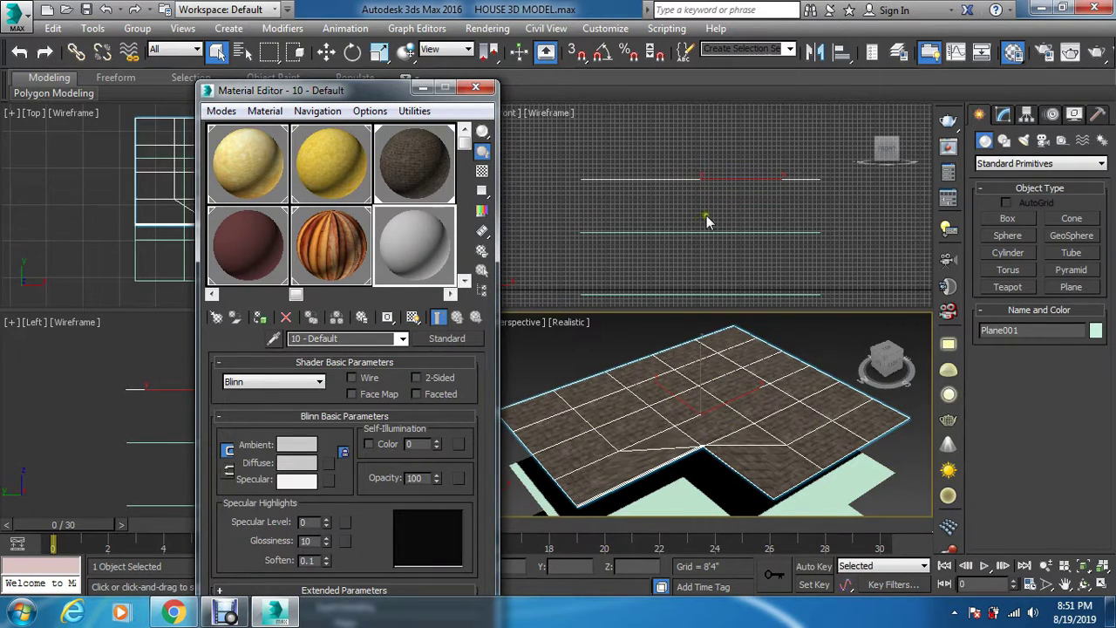
left_click(675, 242)
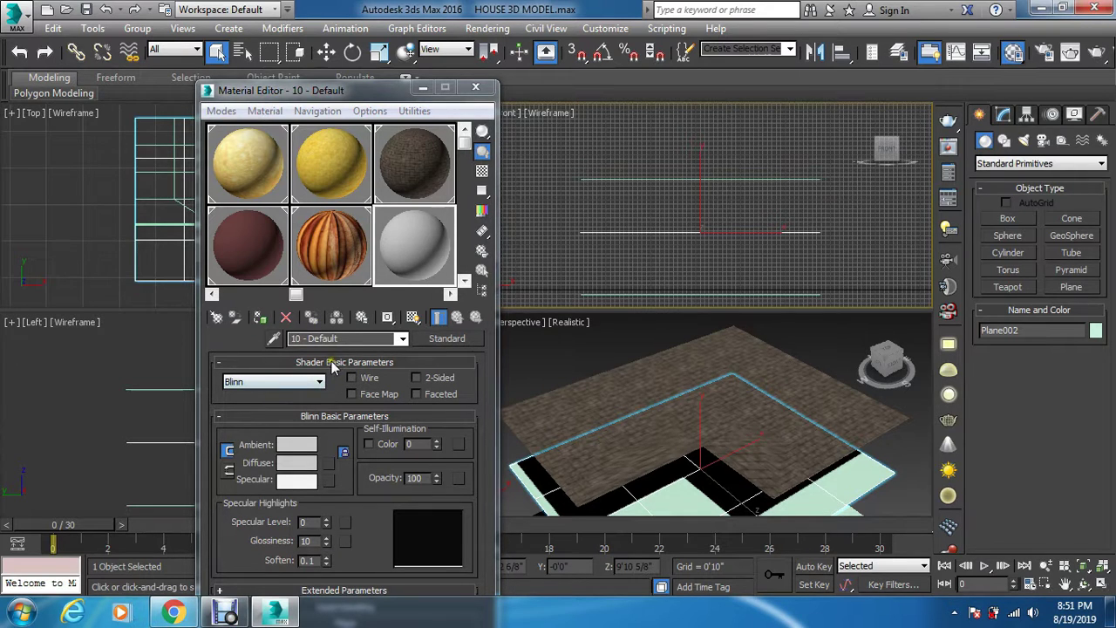
left_click(344, 337)
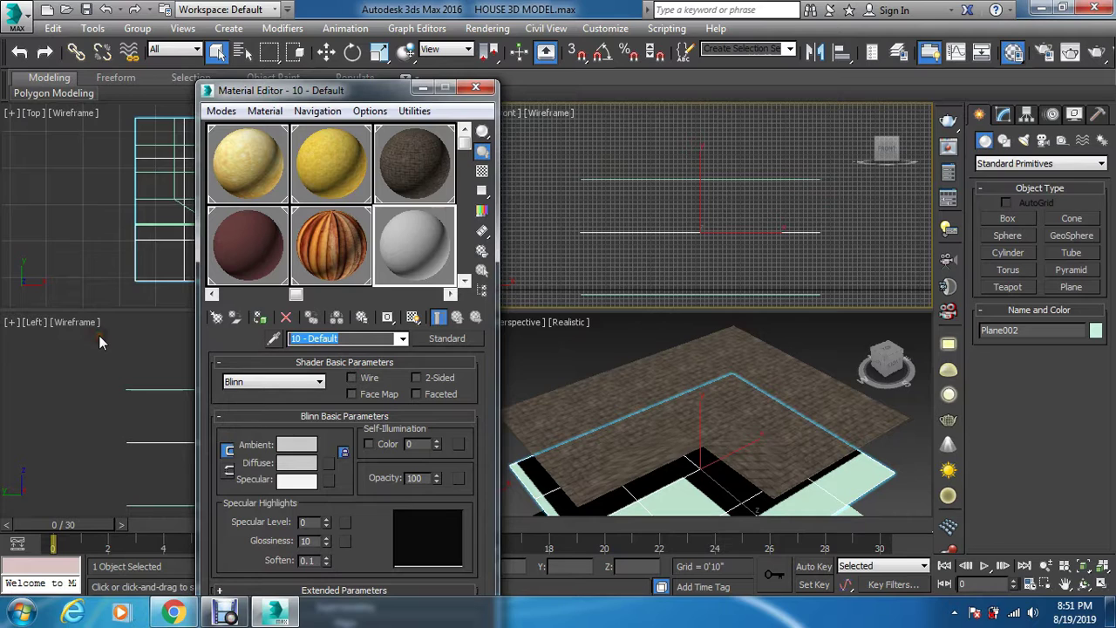
type("ground fl")
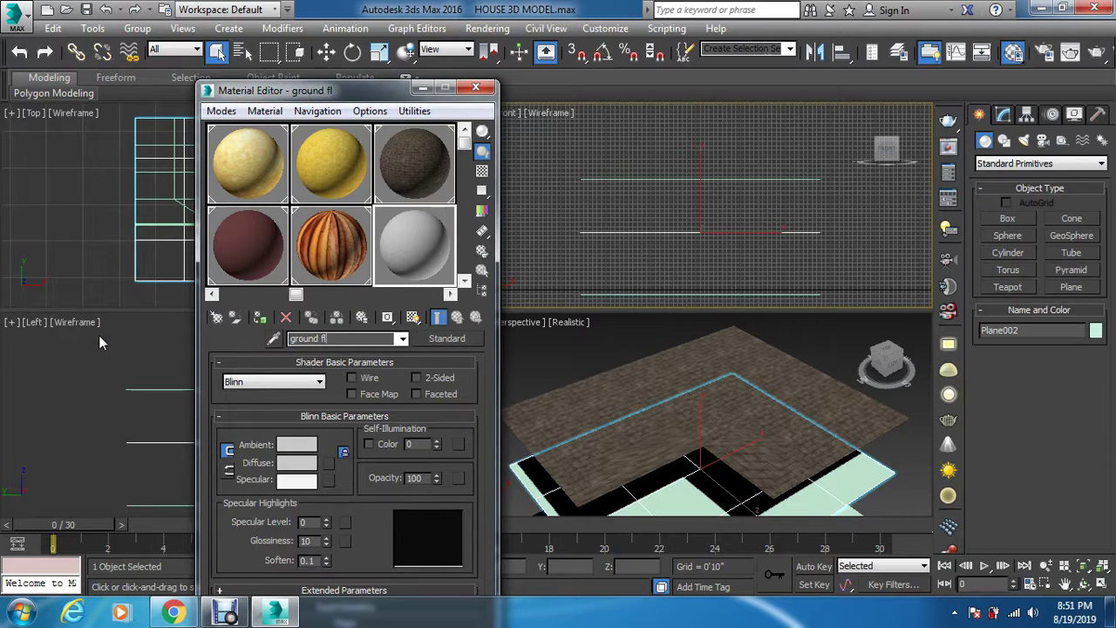
type("oor roof")
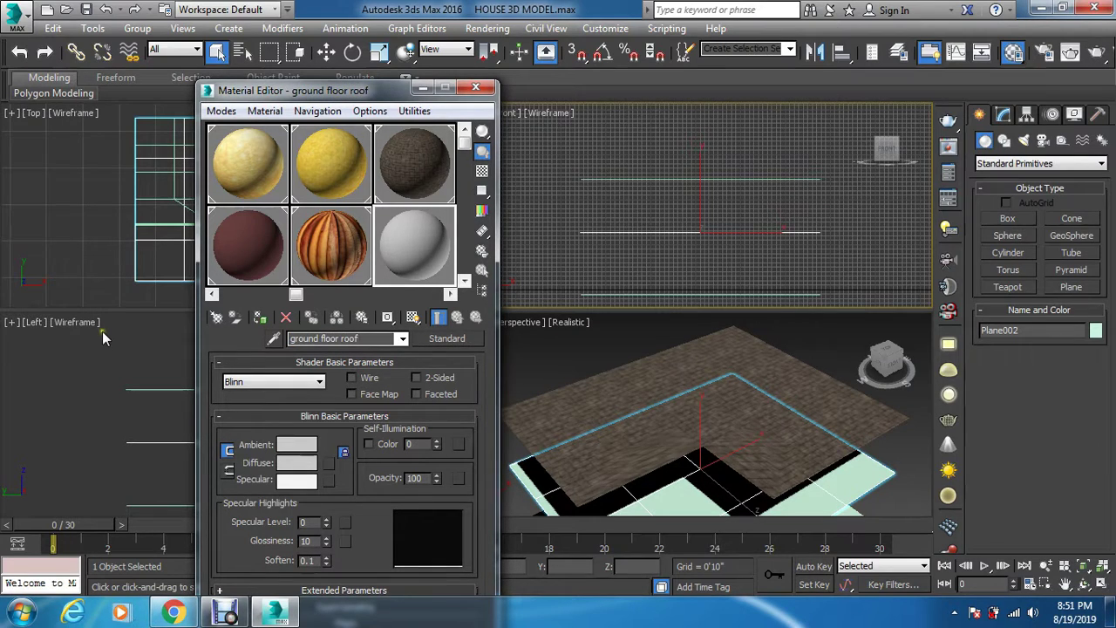
left_click(260, 316)
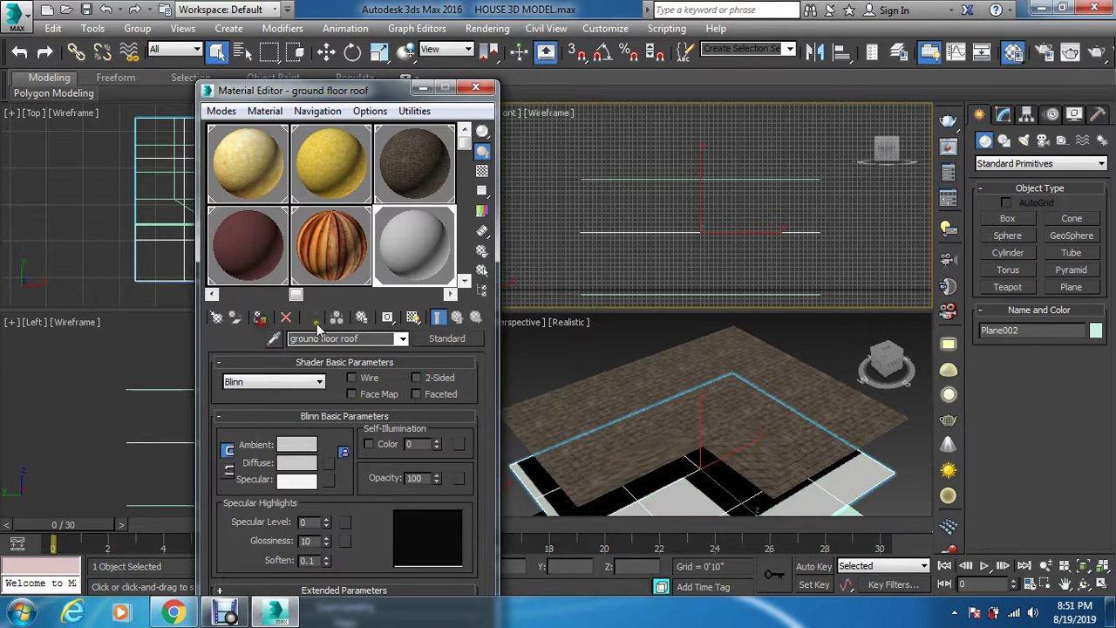
Step: Change the ground floor roof material to VRayMtl and load the Seamless floor concrete stone block tiles texture as its diffuse bitmap
left_click(446, 338)
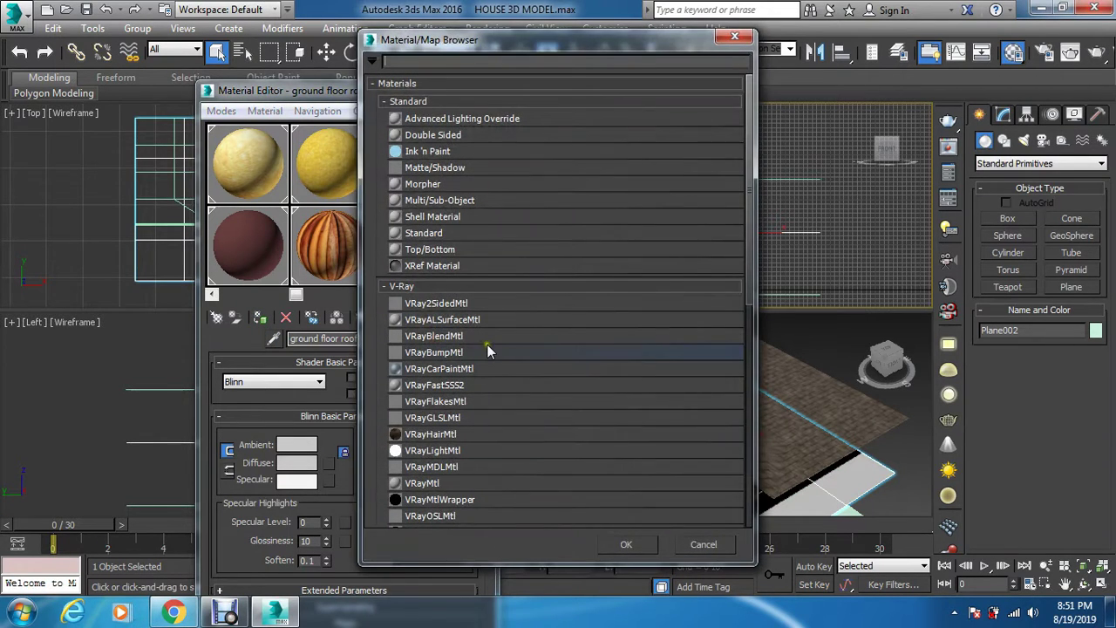
double_click(440, 482)
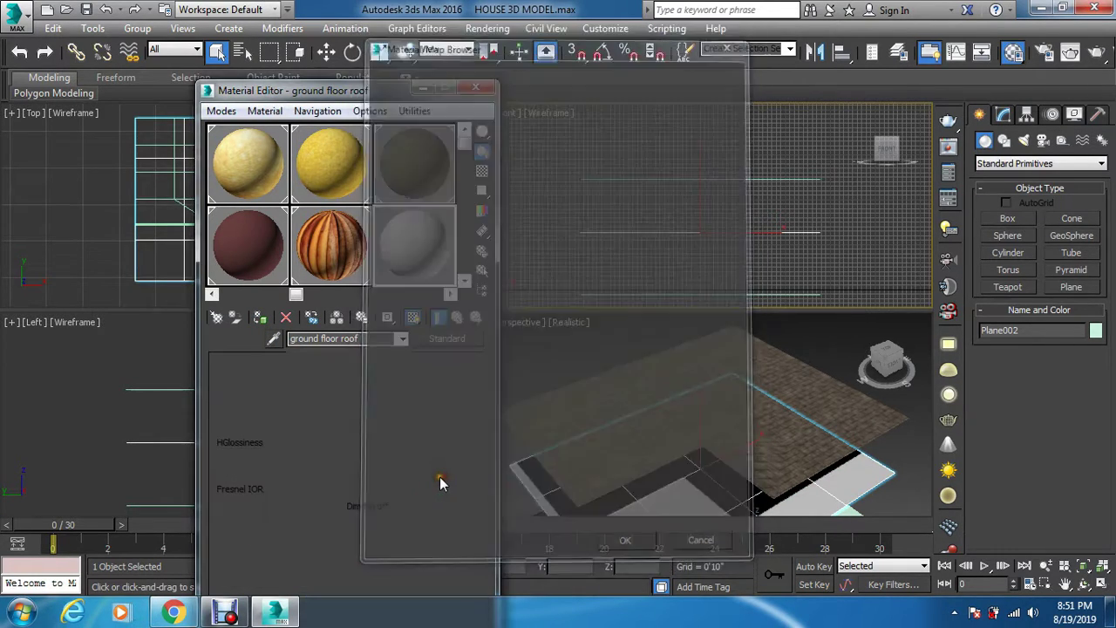
left_click(331, 379)
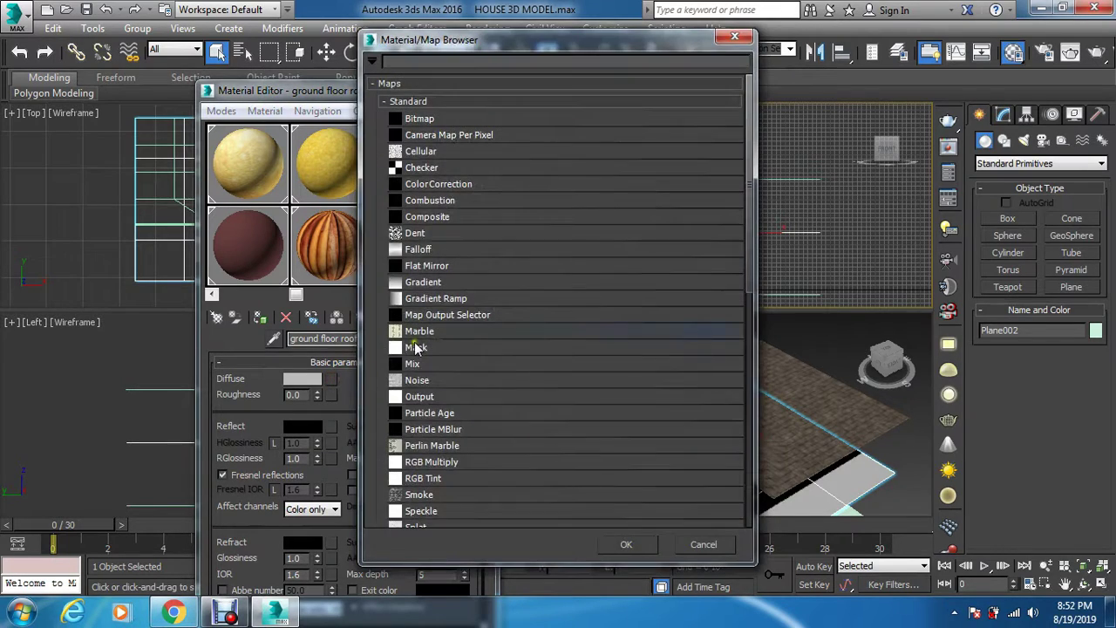
double_click(438, 120)
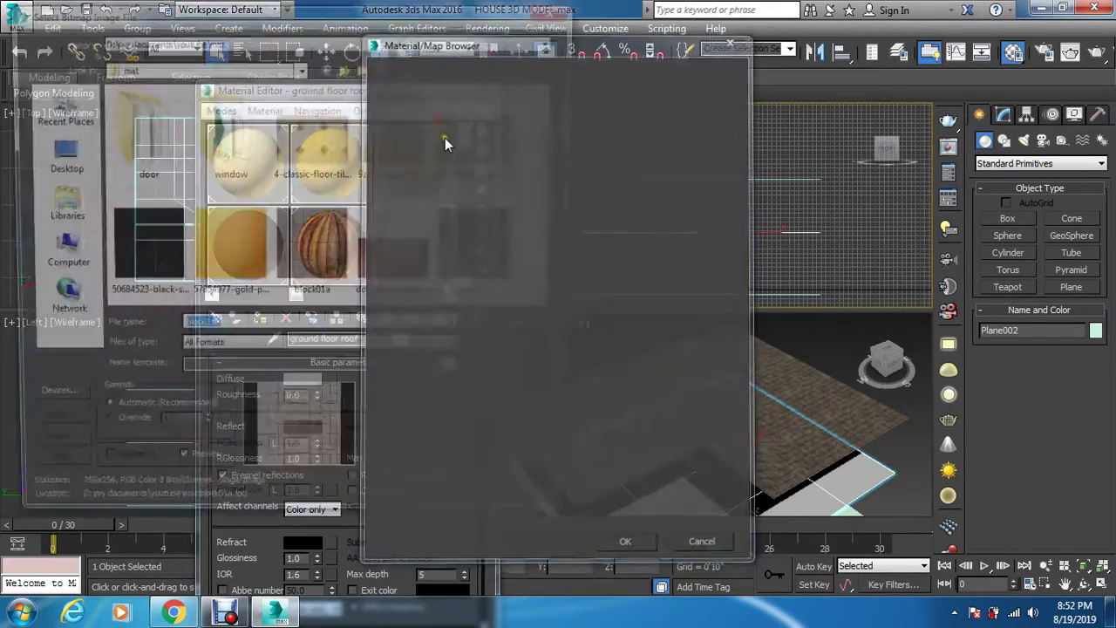
scroll(413, 251, "down", 5)
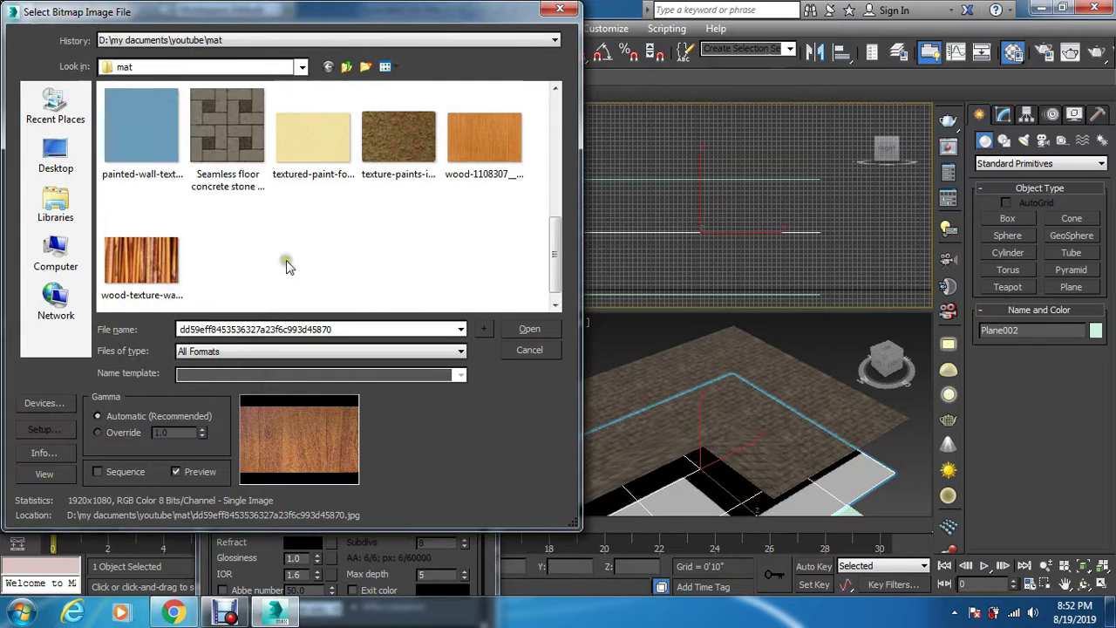
left_click(261, 183)
left_click(529, 329)
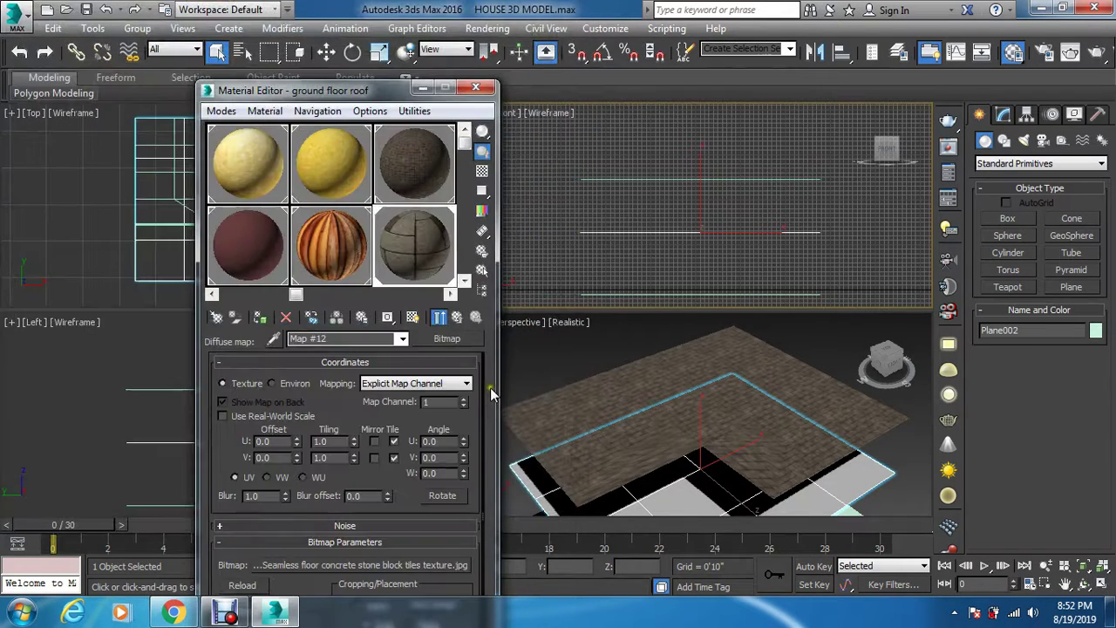
Step: Show the stone block texture on the middle roof plane in the viewport and set its tiling to 7.4 in U and 6.3 in V
left_click(261, 318)
left_click(412, 317)
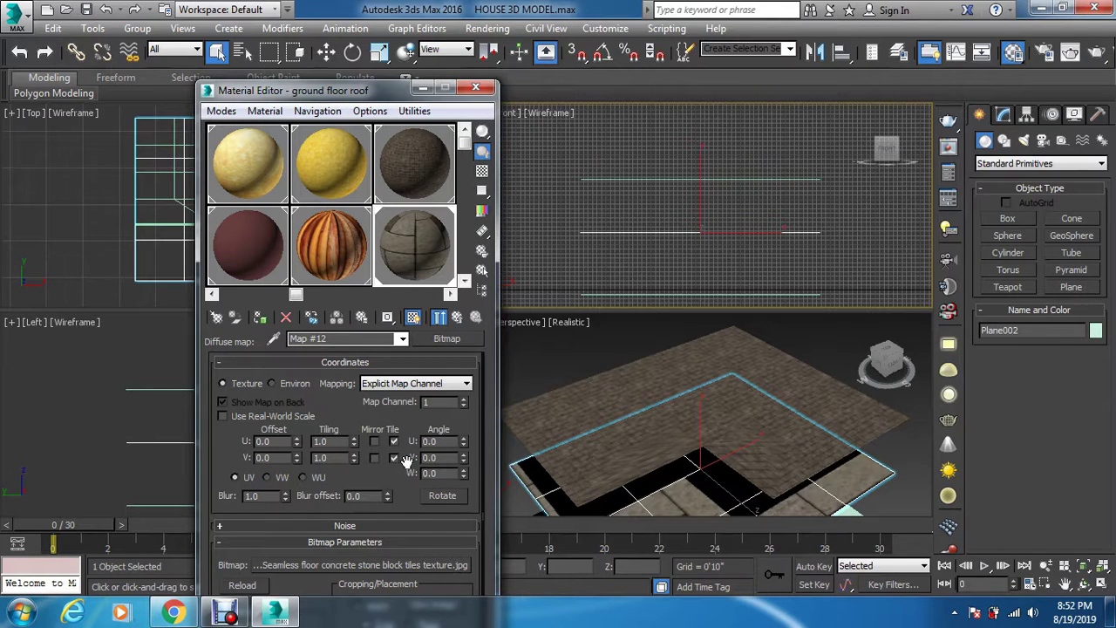
left_click_drag(355, 442, 355, 386)
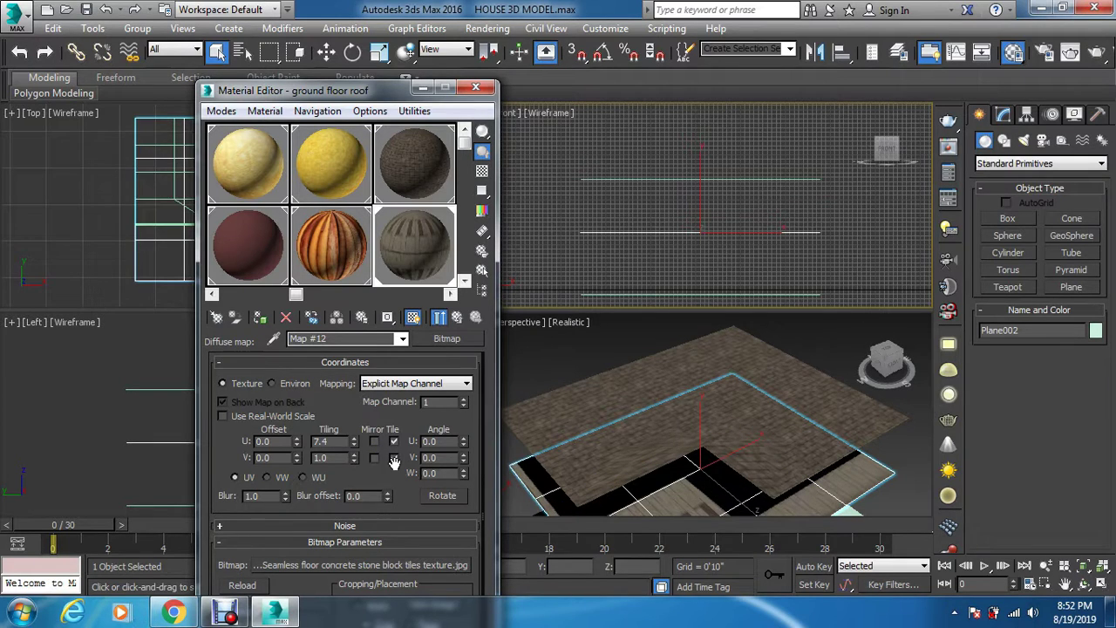
left_click_drag(355, 458, 369, 413)
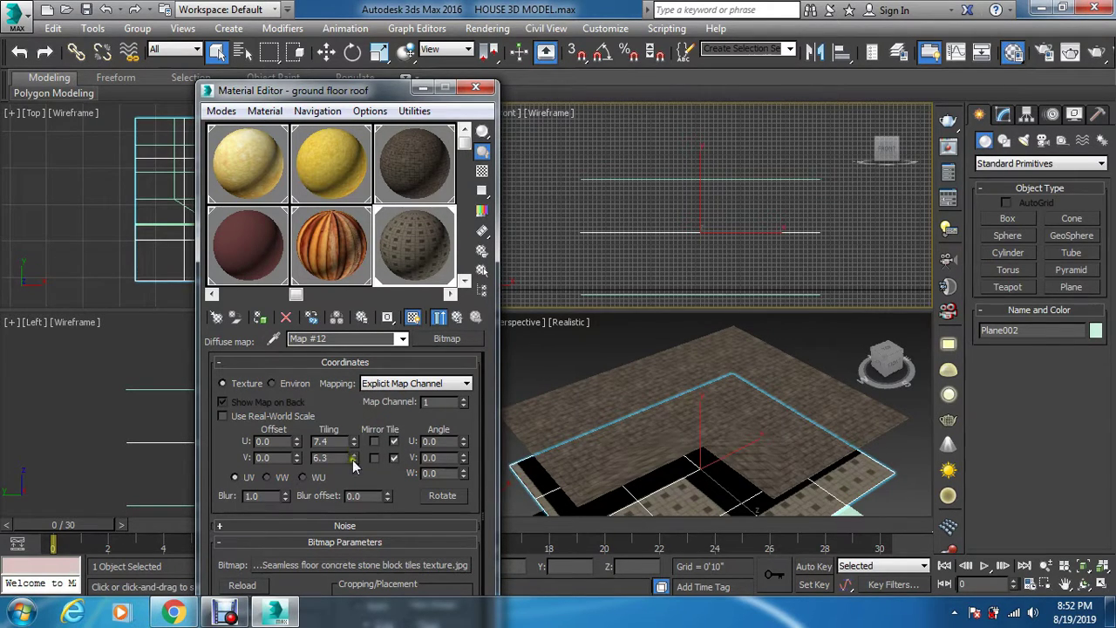
Step: Increase the U tiling of the stone block texture to 11.3
left_click_drag(354, 443, 352, 428)
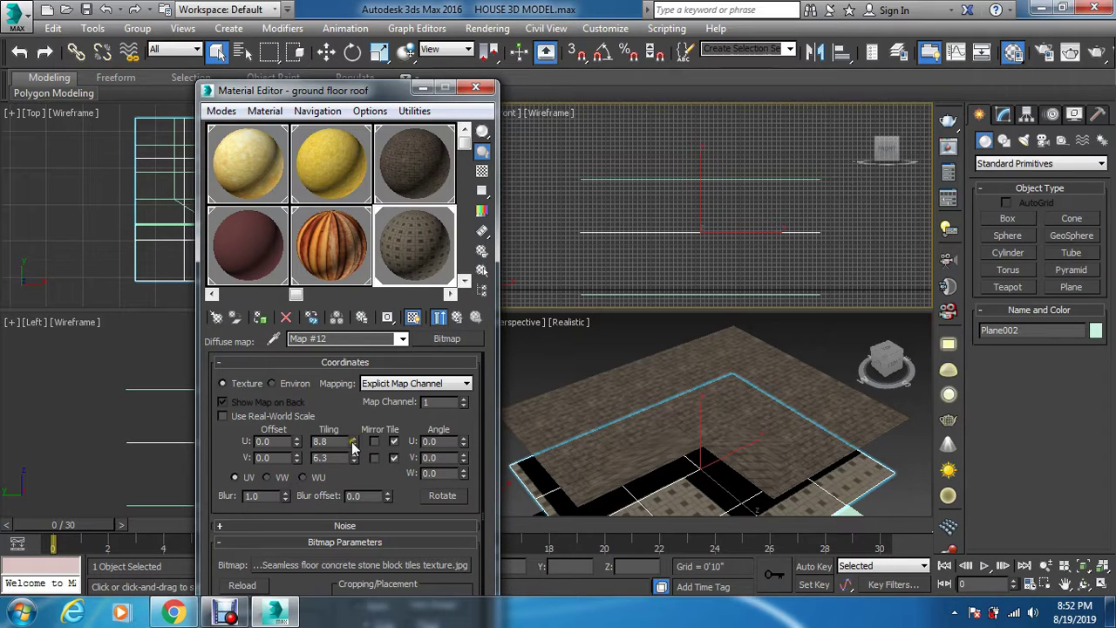
left_click(353, 438)
left_click(353, 438)
left_click(353, 439)
left_click(353, 439)
left_click(353, 439)
left_click(353, 438)
left_click(353, 439)
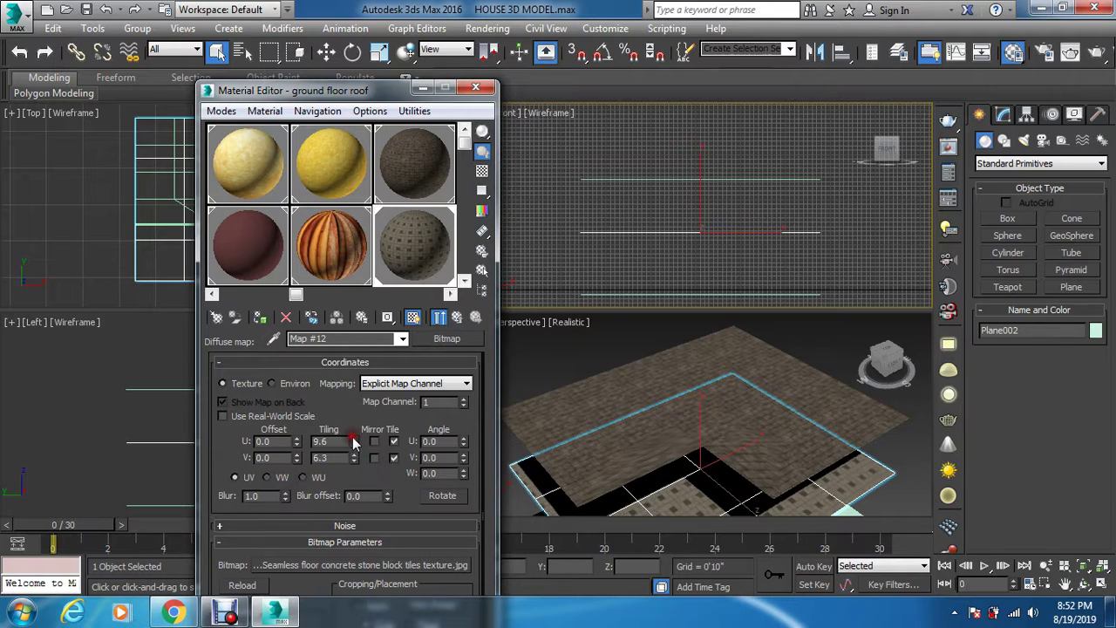
left_click(353, 439)
left_click(353, 439)
left_click(353, 438)
left_click(353, 439)
left_click(353, 439)
left_click(353, 439)
left_click(353, 439)
left_click(353, 438)
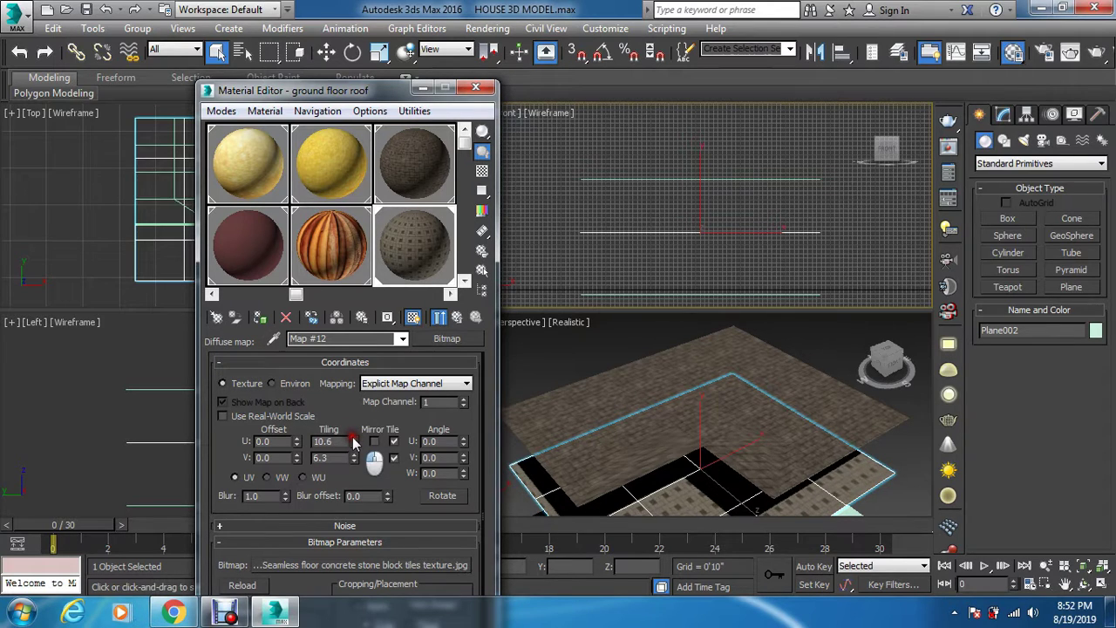
left_click(353, 438)
left_click(353, 438)
left_click(353, 439)
left_click(353, 439)
left_click(353, 438)
left_click(353, 439)
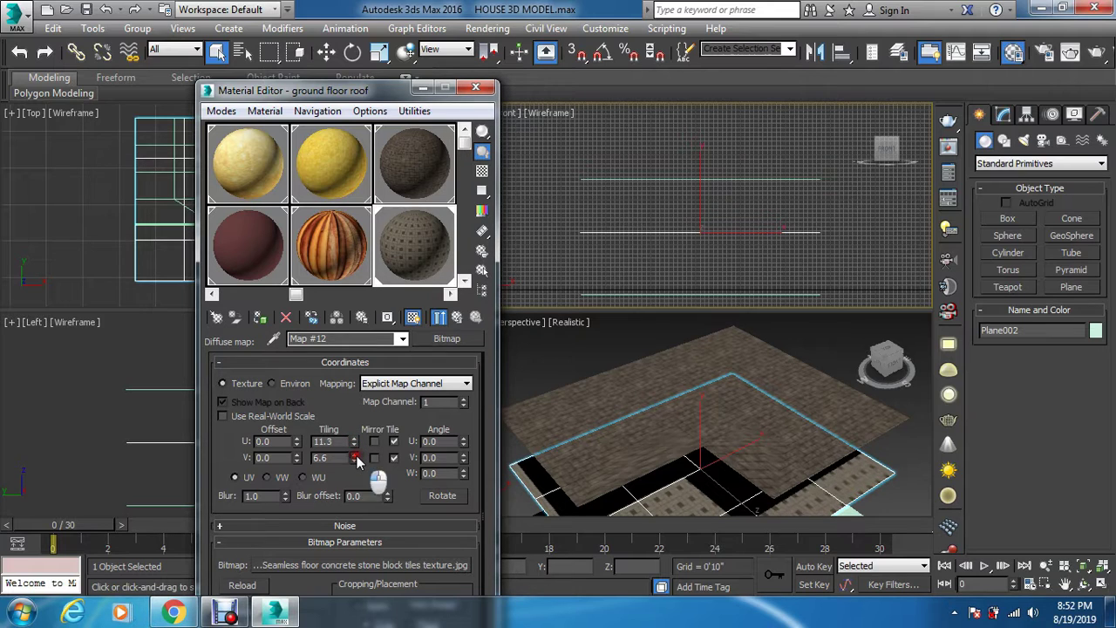
Step: Increase the V tiling of the stone block texture to 8.1
left_click(354, 455)
left_click(354, 454)
left_click(354, 454)
left_click(354, 454)
left_click(354, 454)
left_click(354, 454)
left_click(354, 454)
left_click(354, 454)
left_click(353, 454)
left_click(354, 454)
left_click(353, 454)
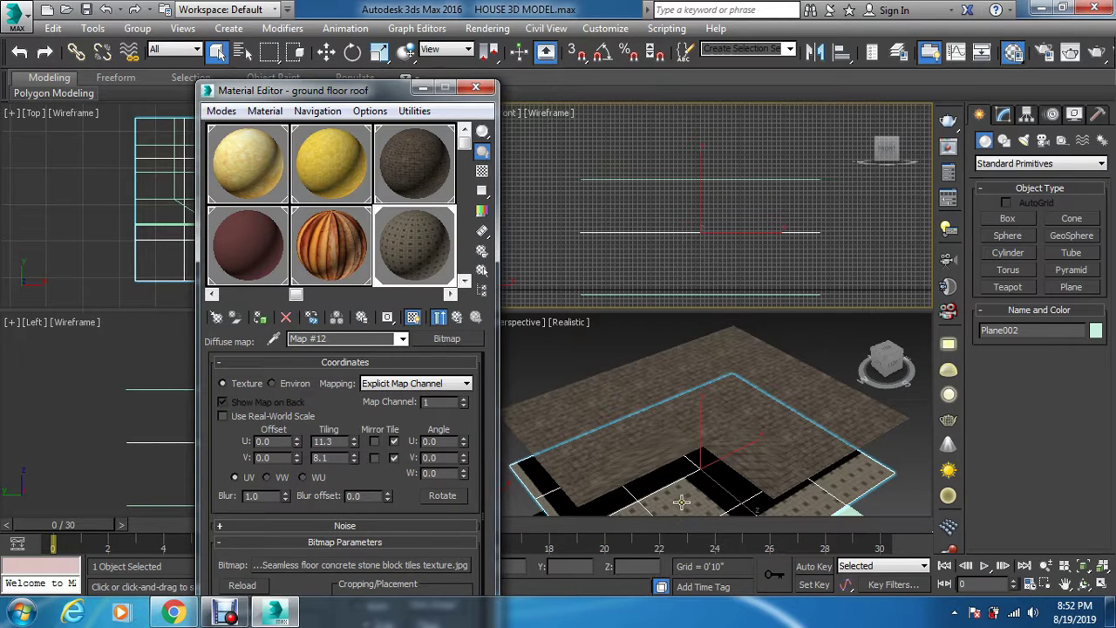
Step: Return to the ground floor roof material's basic parameters and place an enlarged preview of its sample beside the Material Editor
left_click(458, 322)
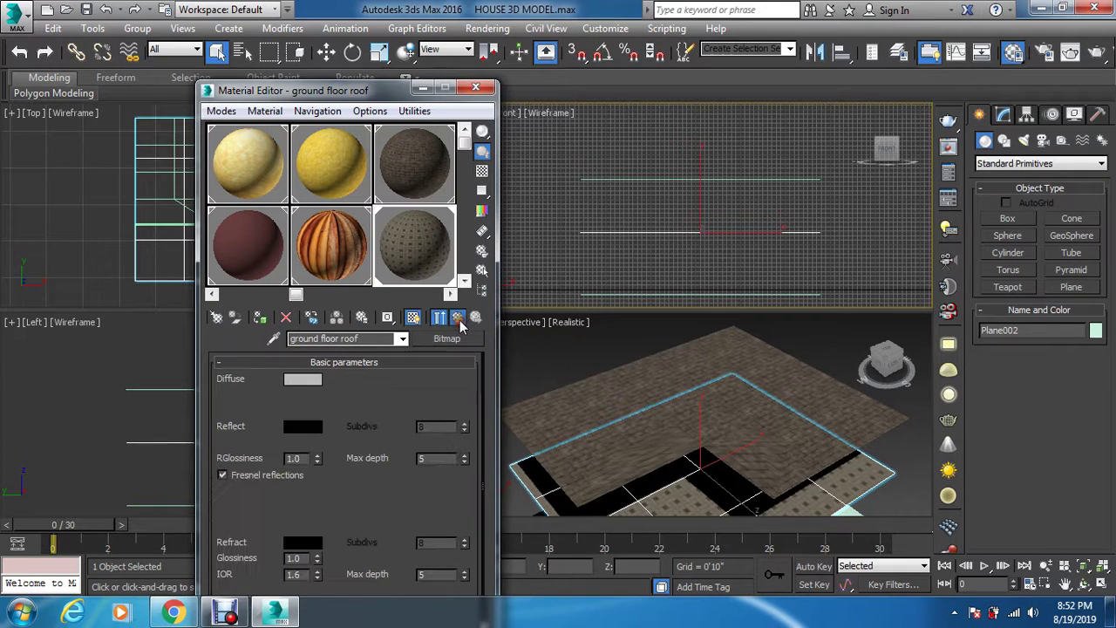
double_click(433, 258)
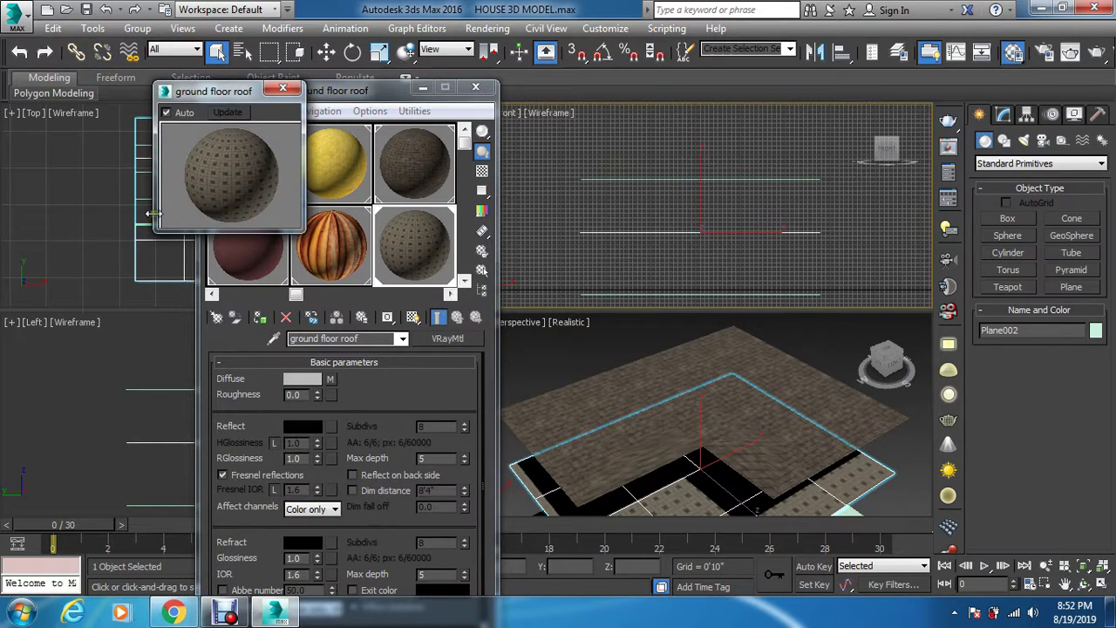
left_click_drag(154, 229, 85, 338)
left_click_drag(183, 96, 619, 92)
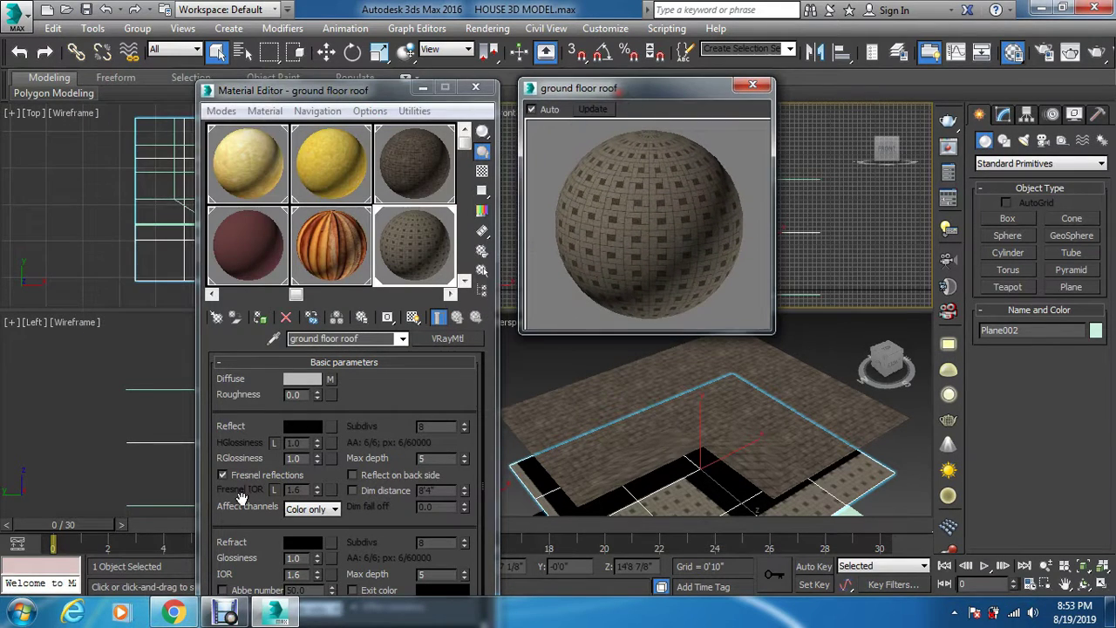
Step: Set the ground floor roof material's reflection colour to grey with a value of 72
left_click(297, 425)
left_click(470, 142)
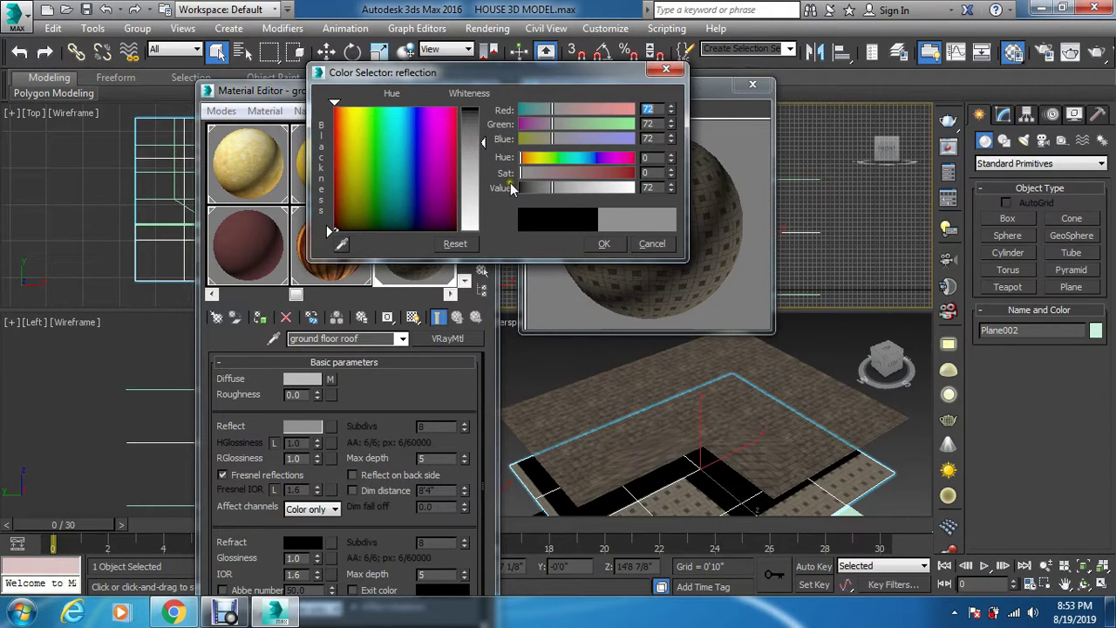
left_click(603, 244)
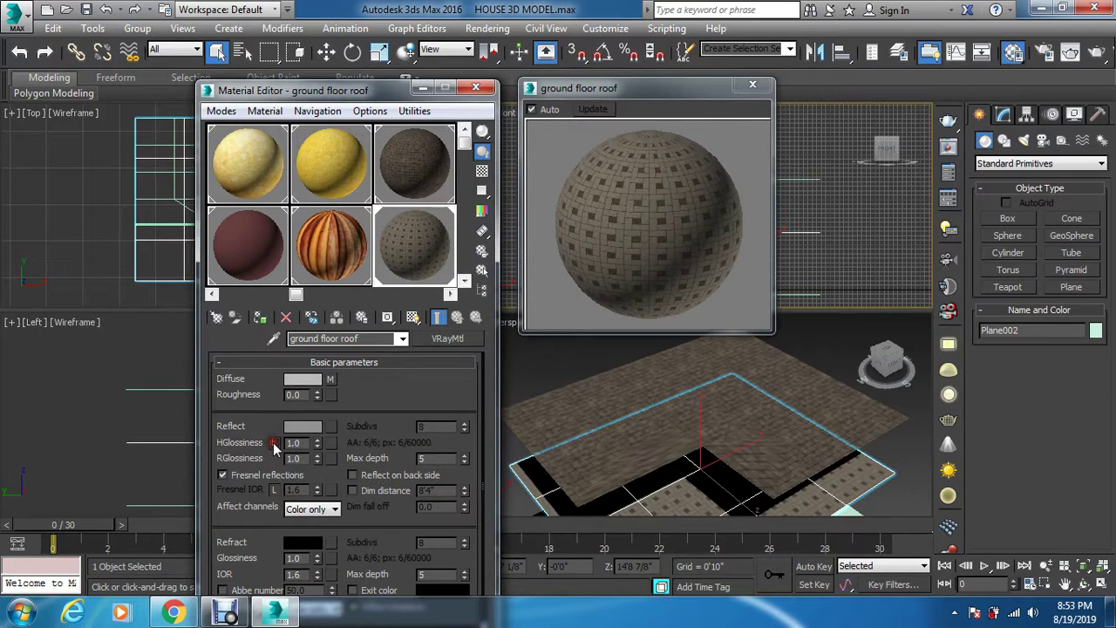
Step: Lower the ground floor roof material's highlight glossiness to 0.85
left_click(317, 446)
left_click(317, 446)
left_click(317, 446)
left_click(317, 446)
left_click(317, 446)
left_click(318, 447)
left_click(317, 446)
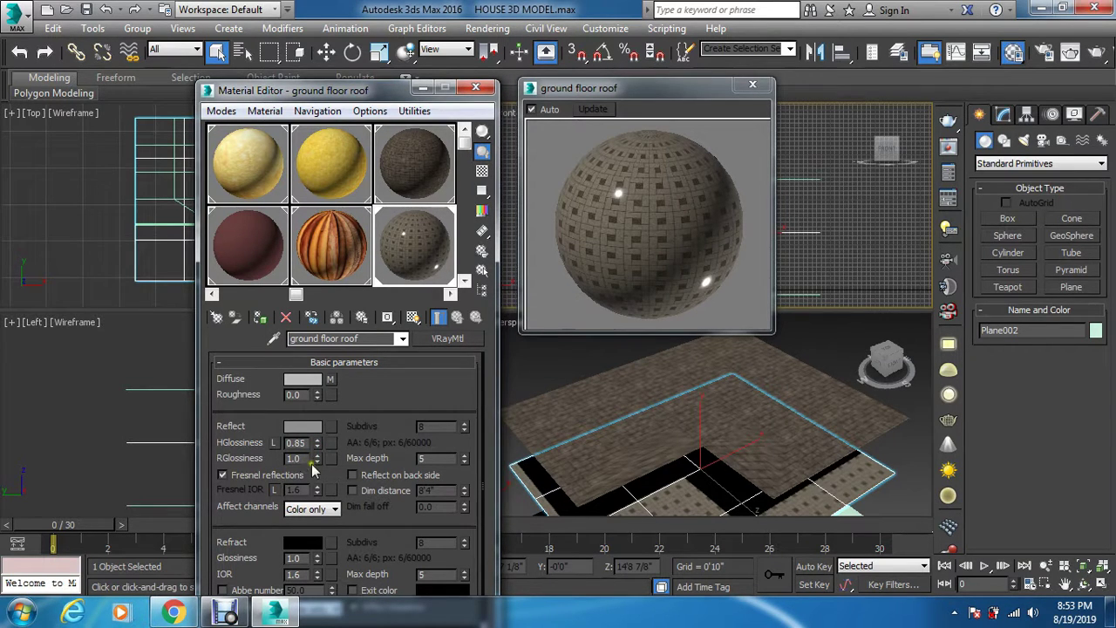
Step: Unlock the ground floor roof material's Fresnel IOR, set it to 3.0, and lock it again
left_click(275, 490)
left_click(352, 475)
left_click(351, 475)
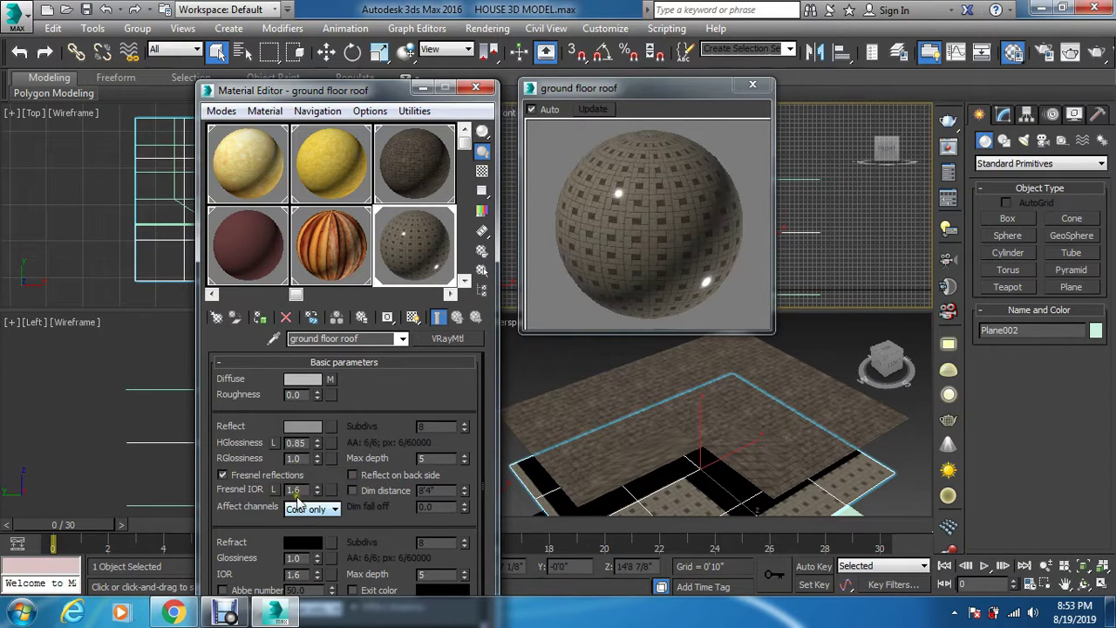
left_click(317, 494)
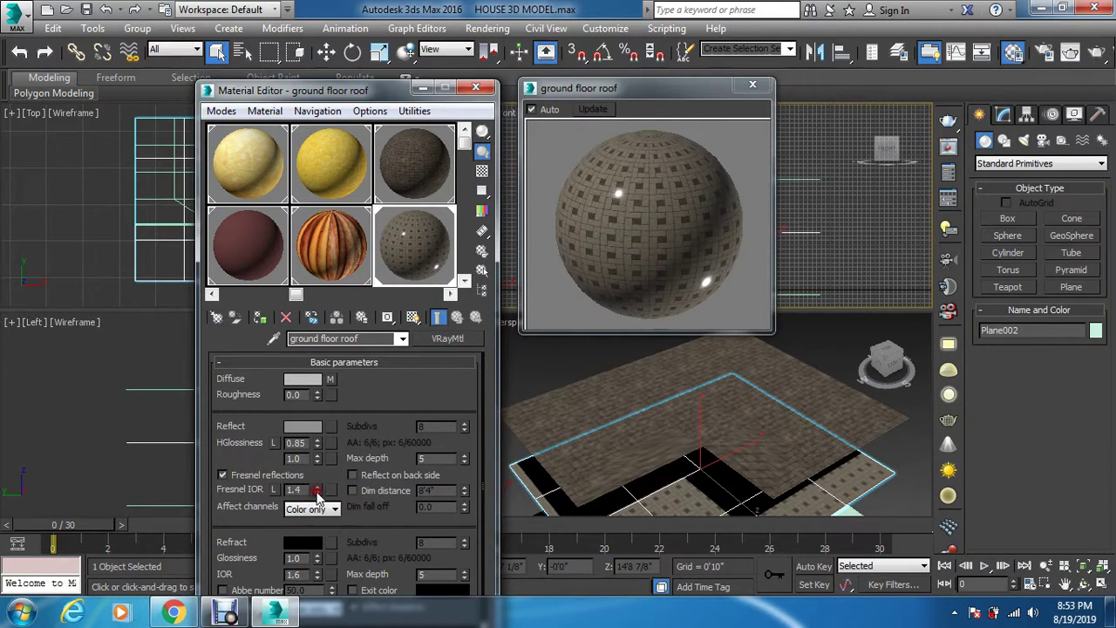
left_click(318, 493)
left_click_drag(318, 495, 319, 460)
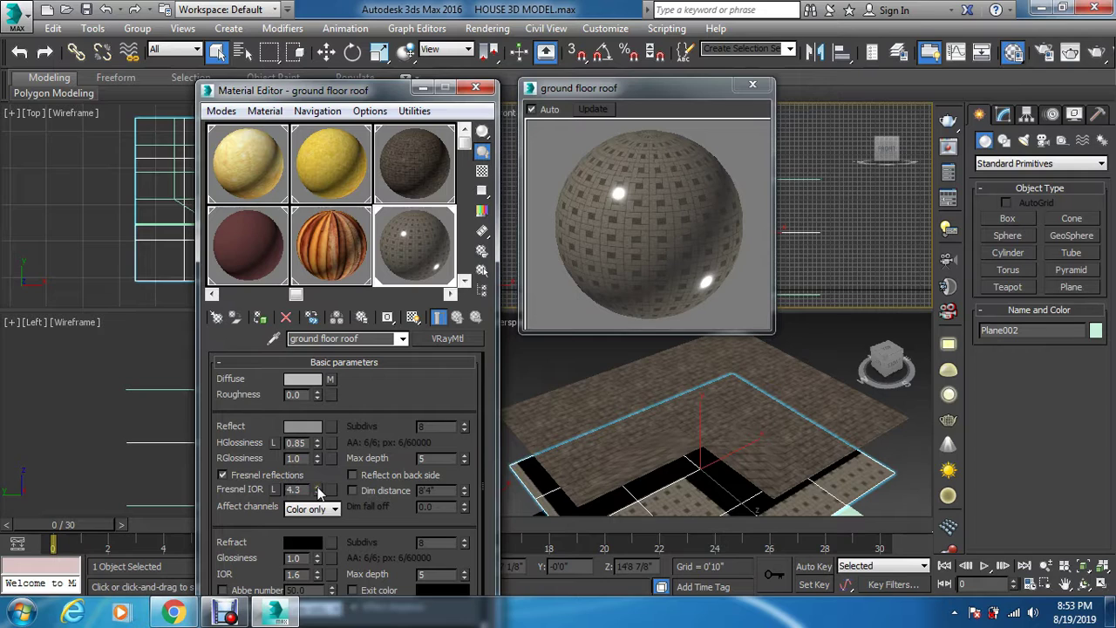
left_click_drag(319, 495, 319, 501)
left_click(273, 491)
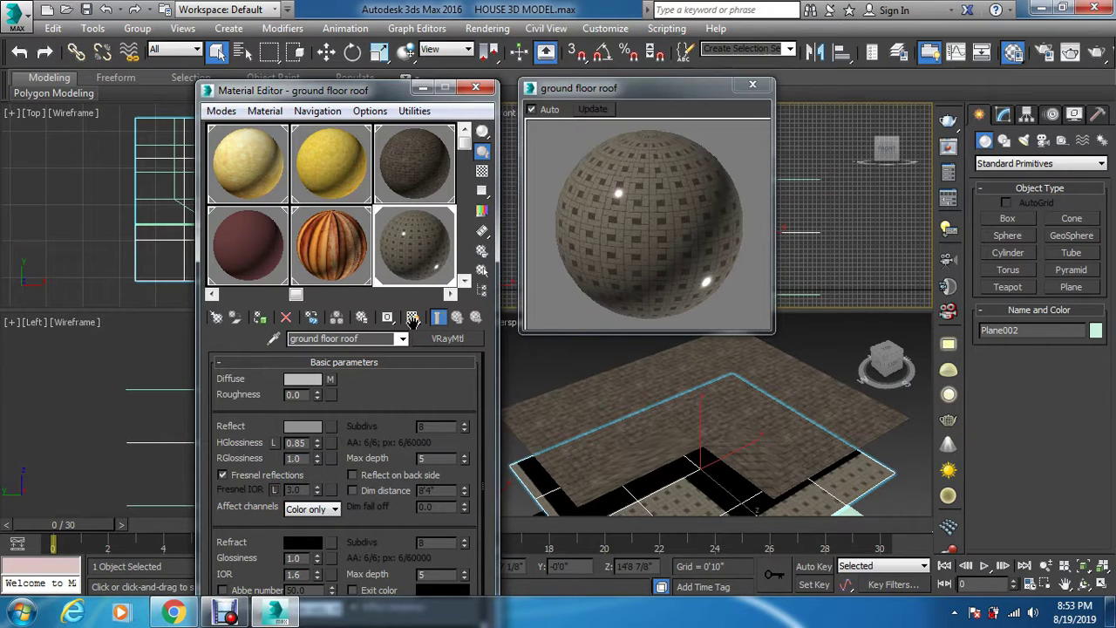
Step: Close the enlarged sample preview and turn on viewport display for the ground floor roof material
left_click(752, 85)
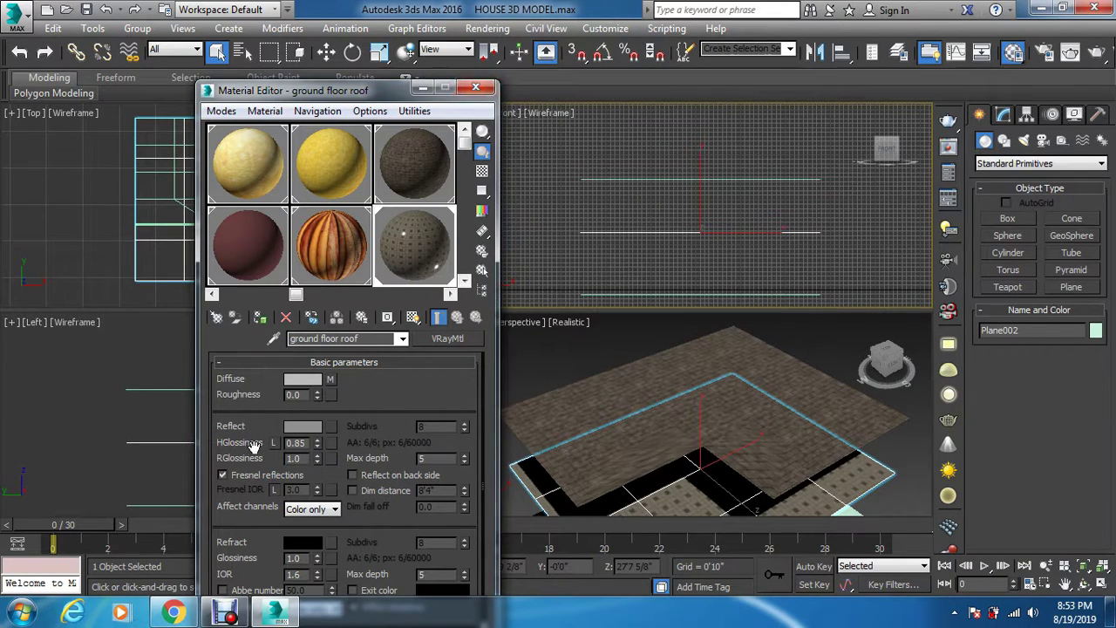
left_click(413, 317)
left_click(681, 280)
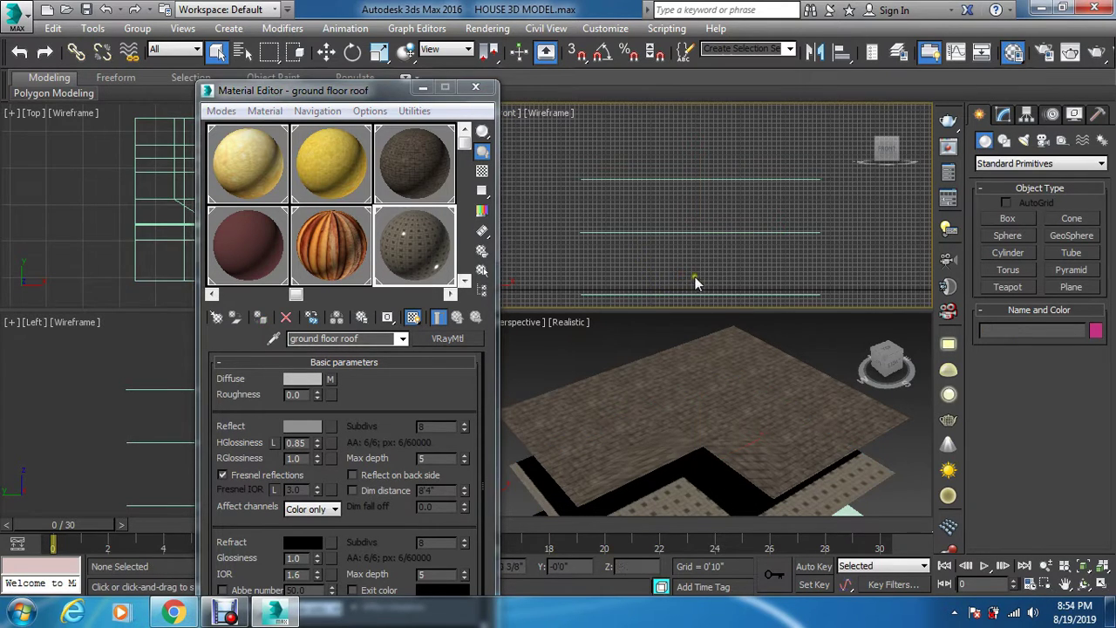
Step: Assign the ground floor roof material to the lowest plane, Plane003, close the Material Editor and clear the selection
left_click(669, 294)
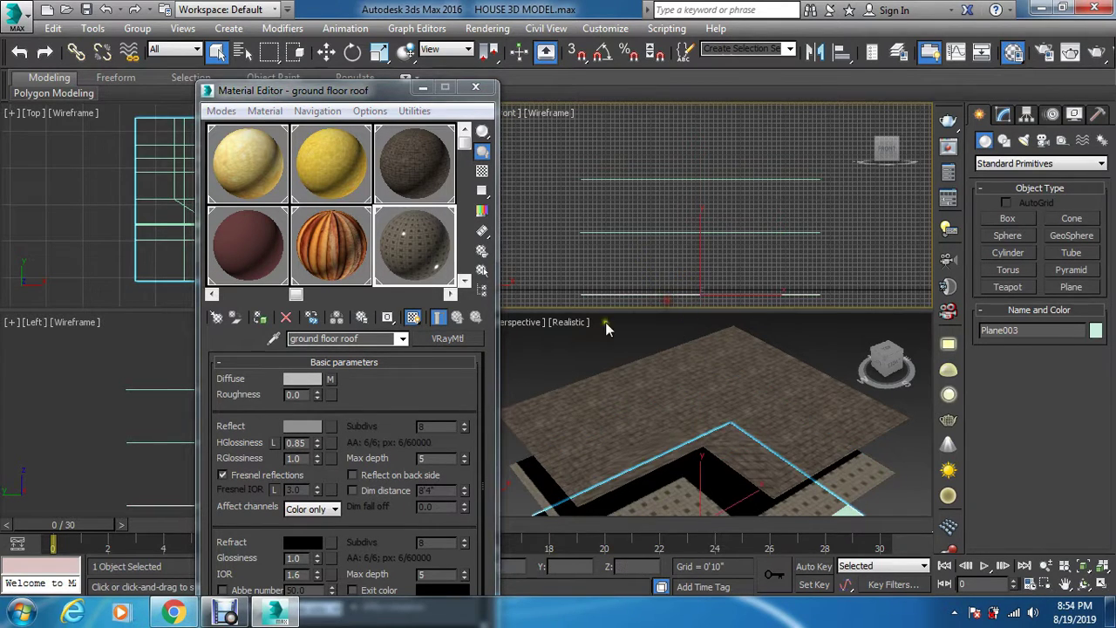
left_click(262, 320)
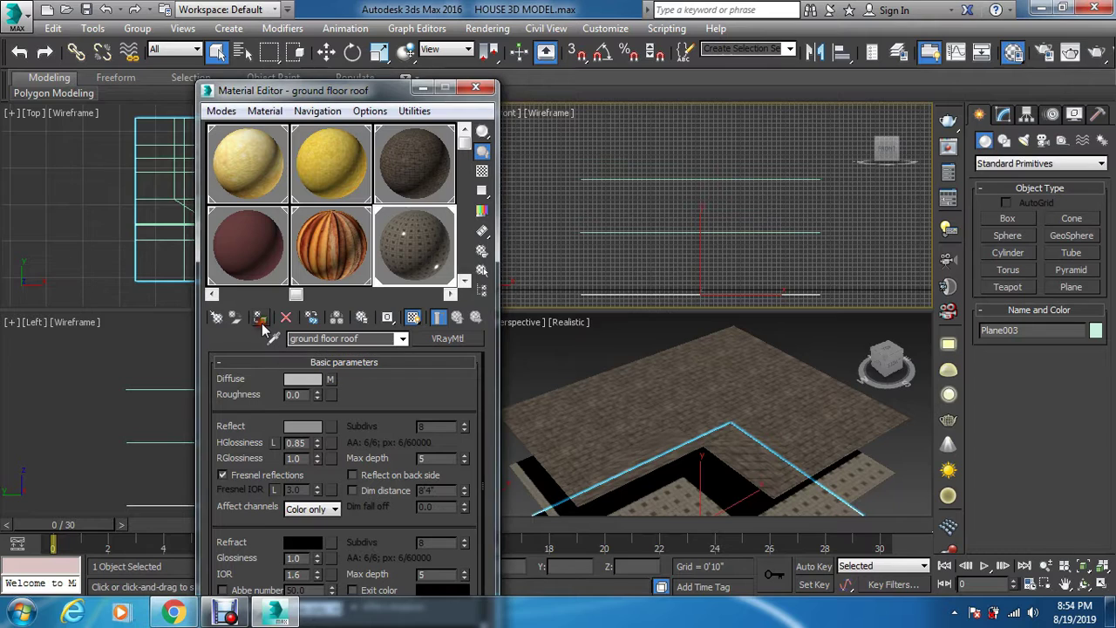
left_click(476, 91)
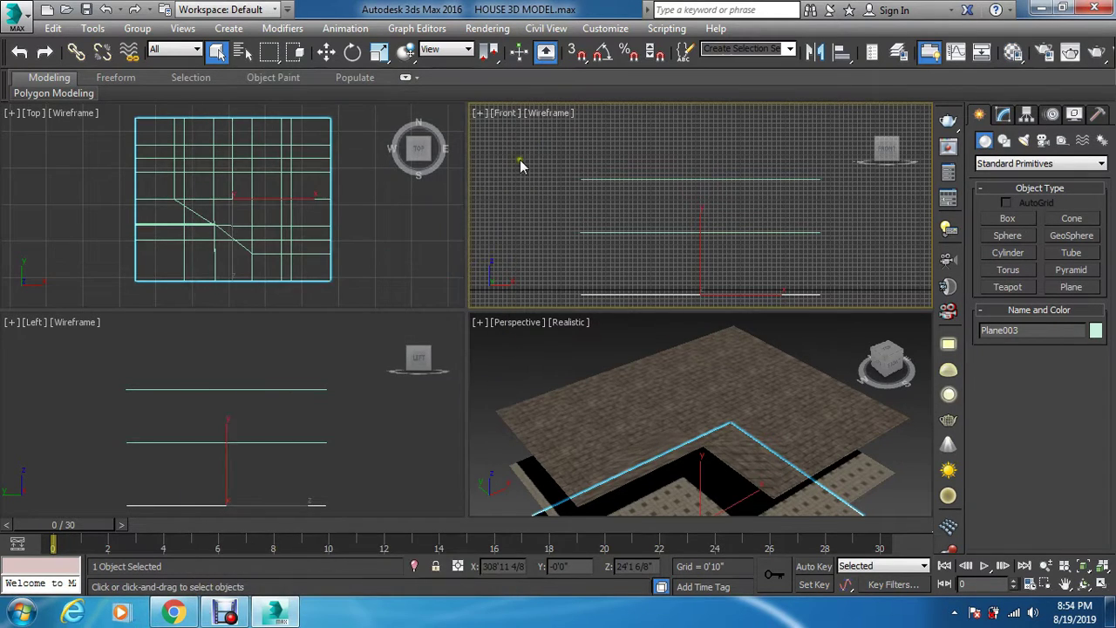
left_click(520, 162)
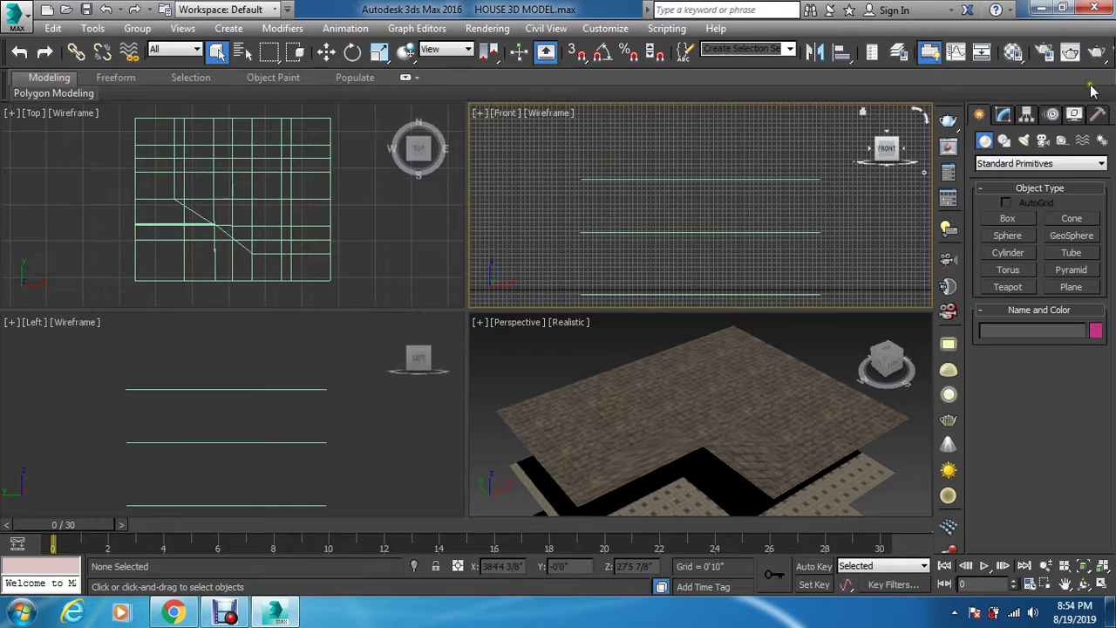
Step: Open the Layer Explorer and turn on visibility for layers 0 (default) through 7
left_click(903, 55)
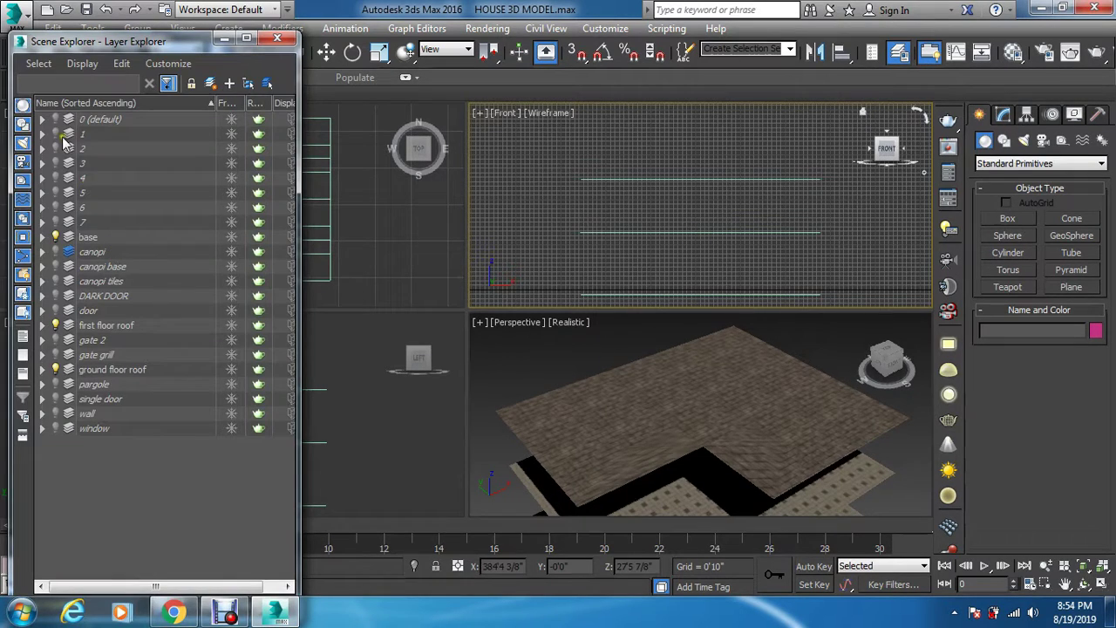
left_click(91, 120)
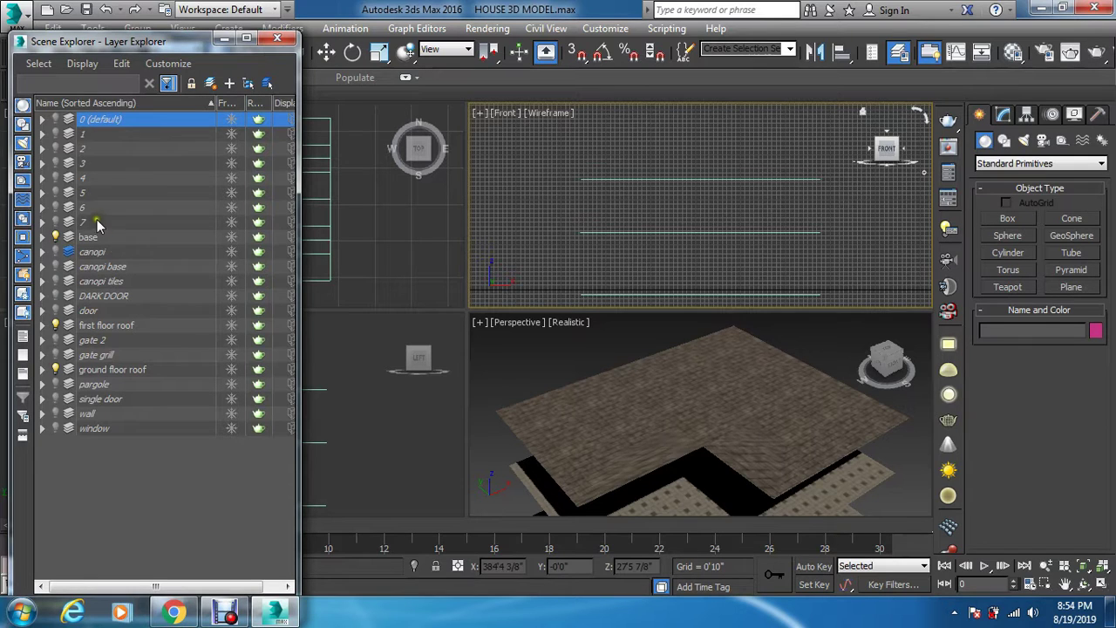
left_click(97, 218, "shift")
left_click(55, 119)
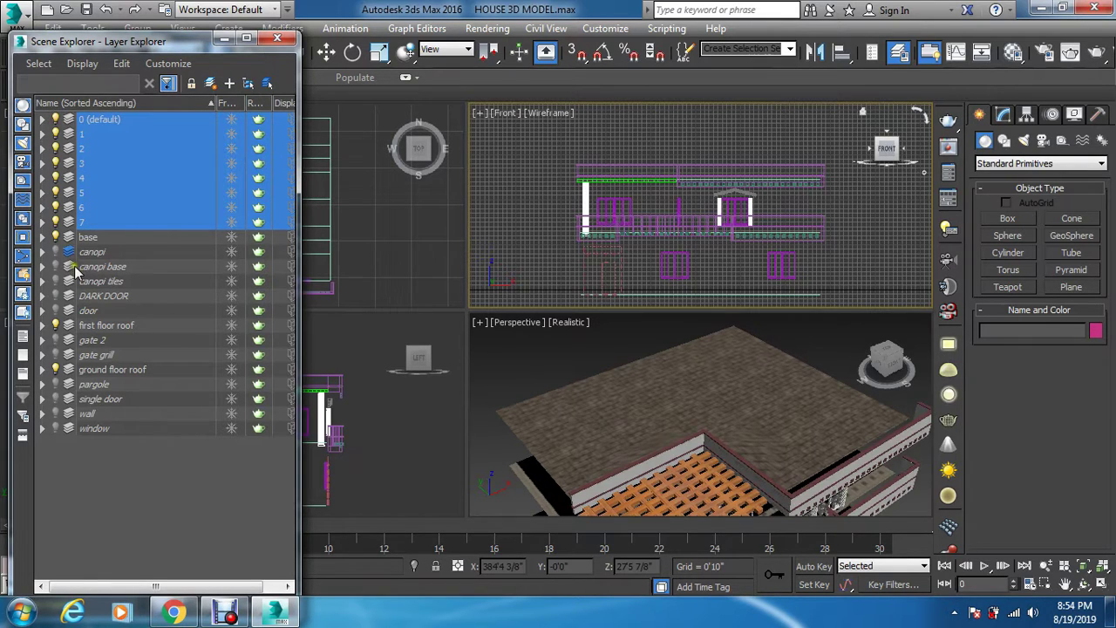
Step: Turn on visibility for the layers from canopi through door, plus gate 2 and gate grill
left_click(104, 252)
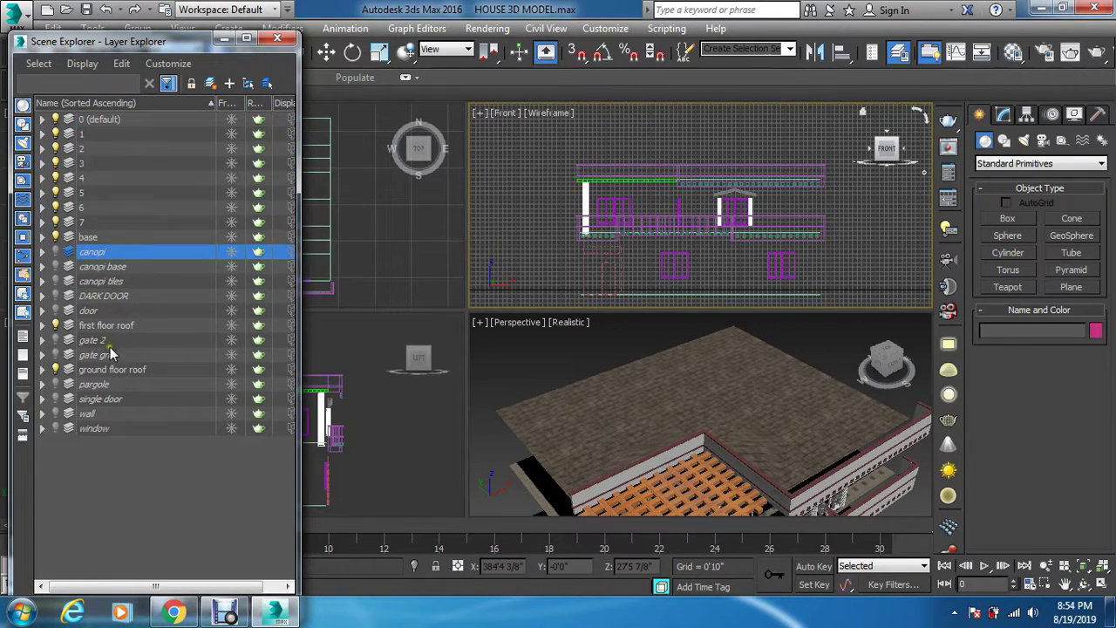
left_click(103, 314, "shift")
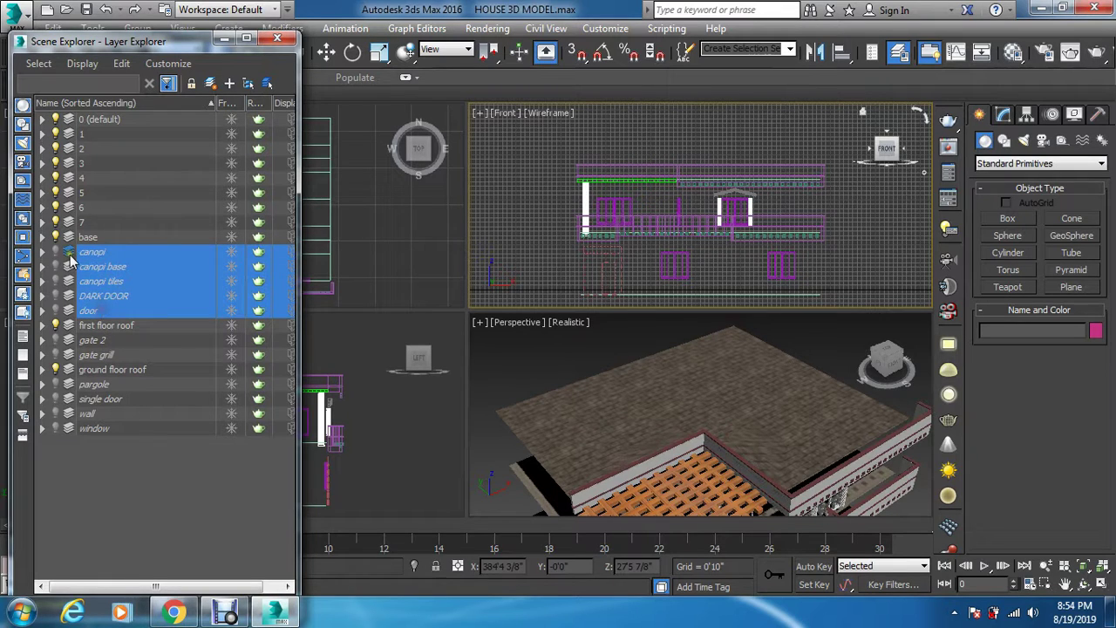
left_click(55, 252)
left_click(58, 340)
left_click(57, 355)
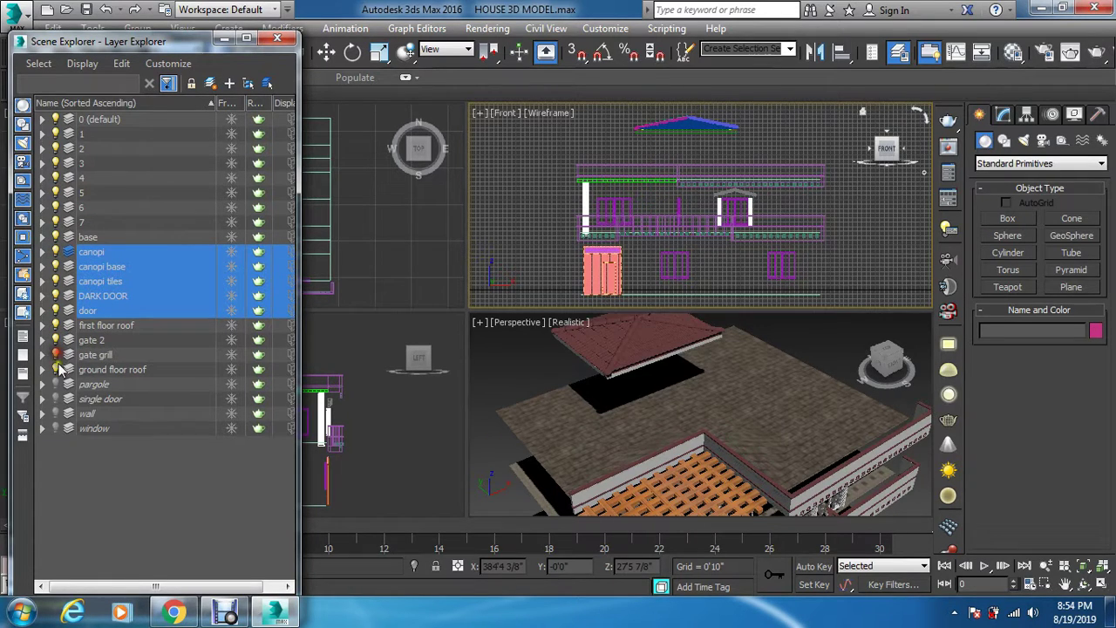
Step: Turn on visibility for the pargole, single door, wall and window layers, and close the Layer Explorer
left_click(93, 374)
left_click(98, 386)
left_click(107, 427, "shift")
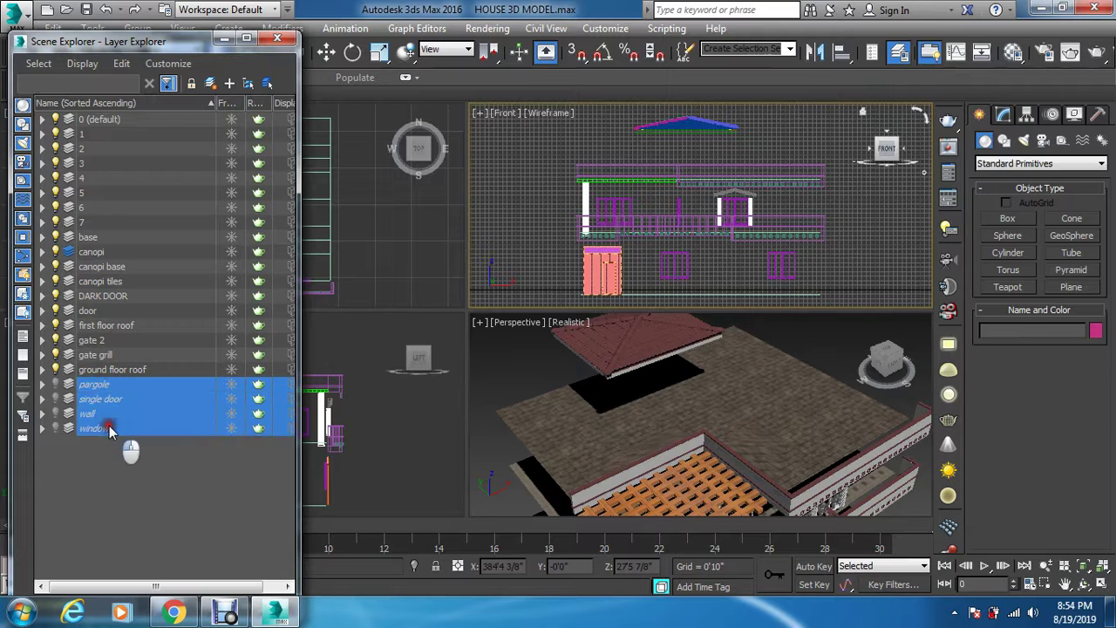
left_click(55, 384)
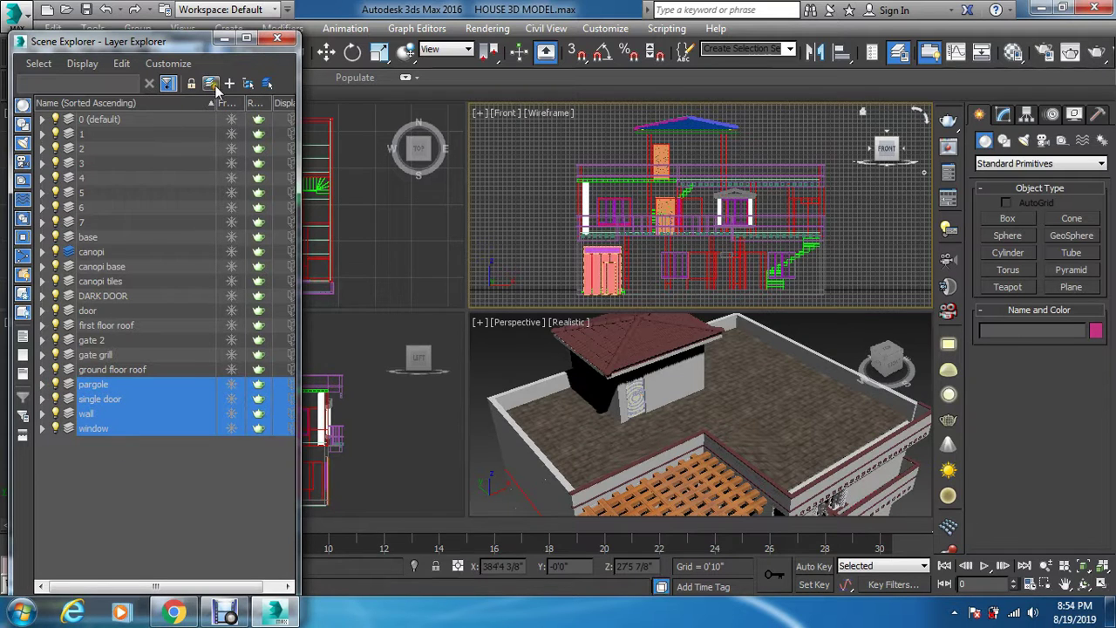
left_click(277, 39)
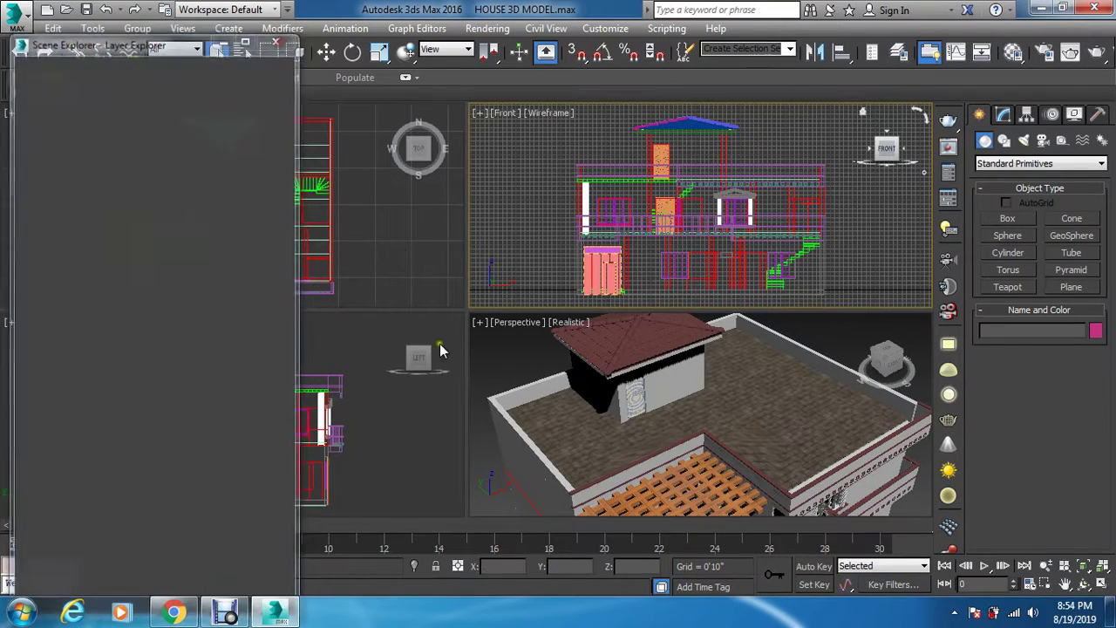
Step: Test-render a close-up of the tiled terrace floor beneath the pergola in the perspective view, and stop the render
scroll(536, 400, "down", 5)
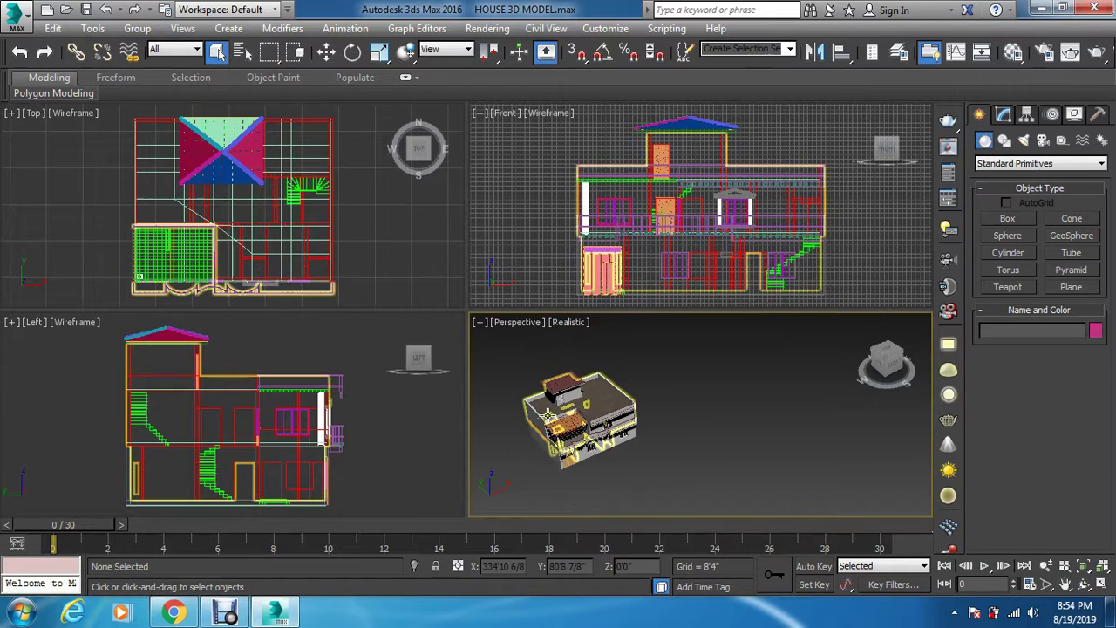
scroll(548, 441, "up", 5)
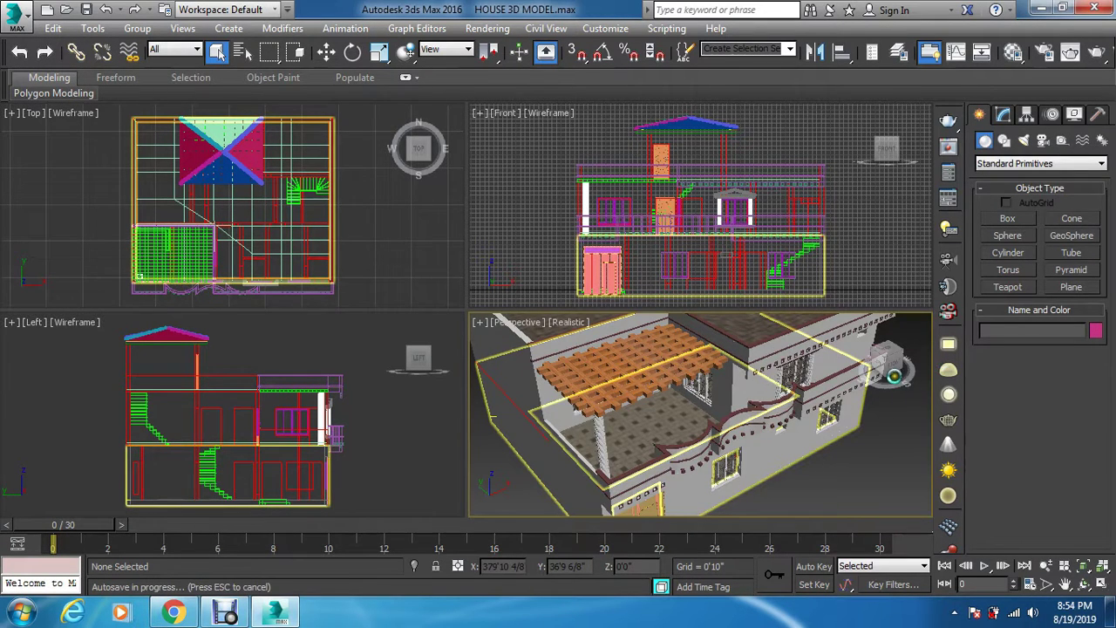
middle_click_drag(698, 422, 646, 426, "alt")
left_click(646, 426)
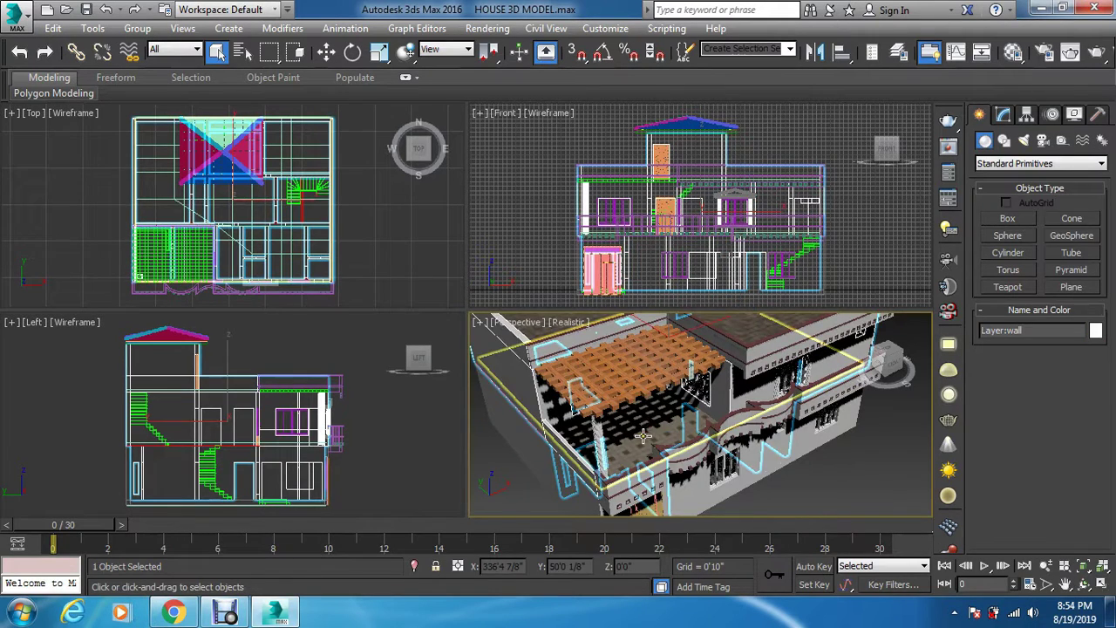
left_click(547, 245)
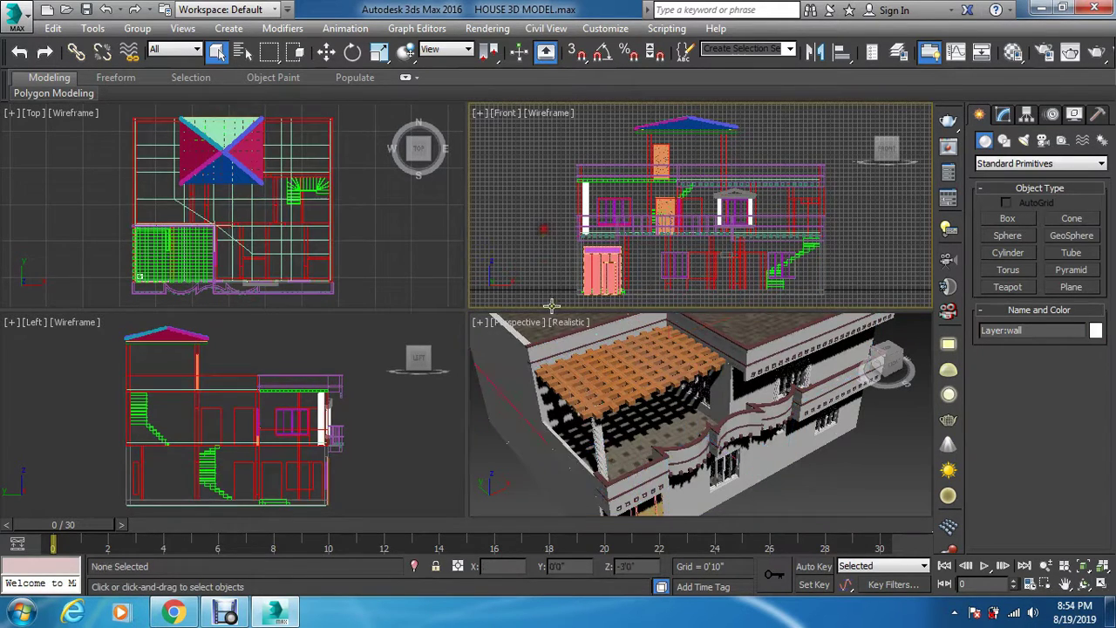
left_click(603, 455)
left_click(603, 456)
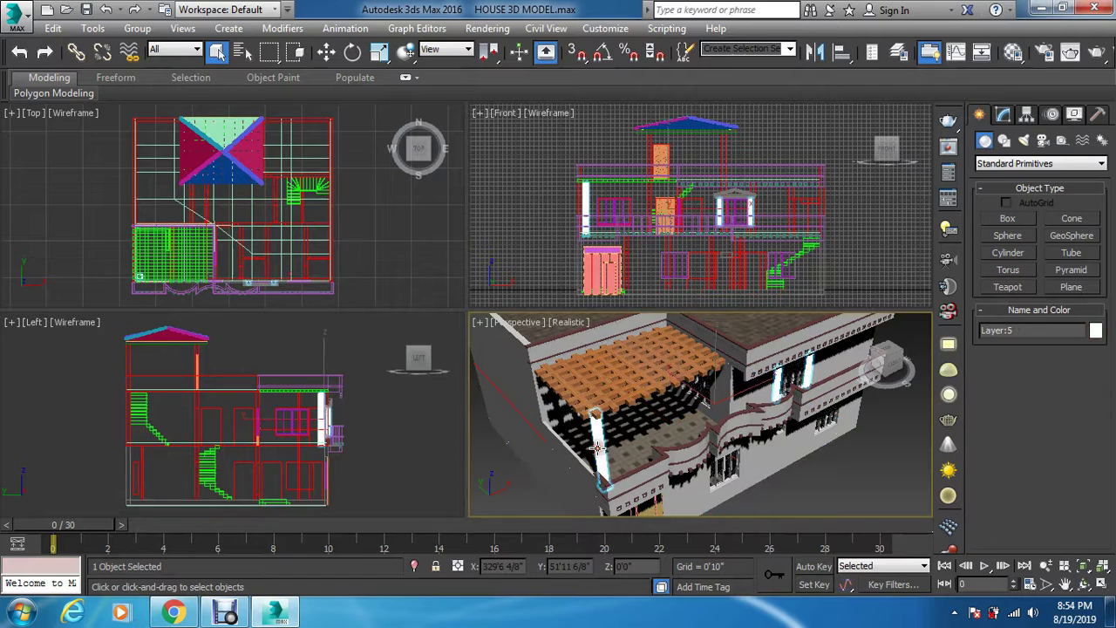
scroll(615, 455, "up", 6)
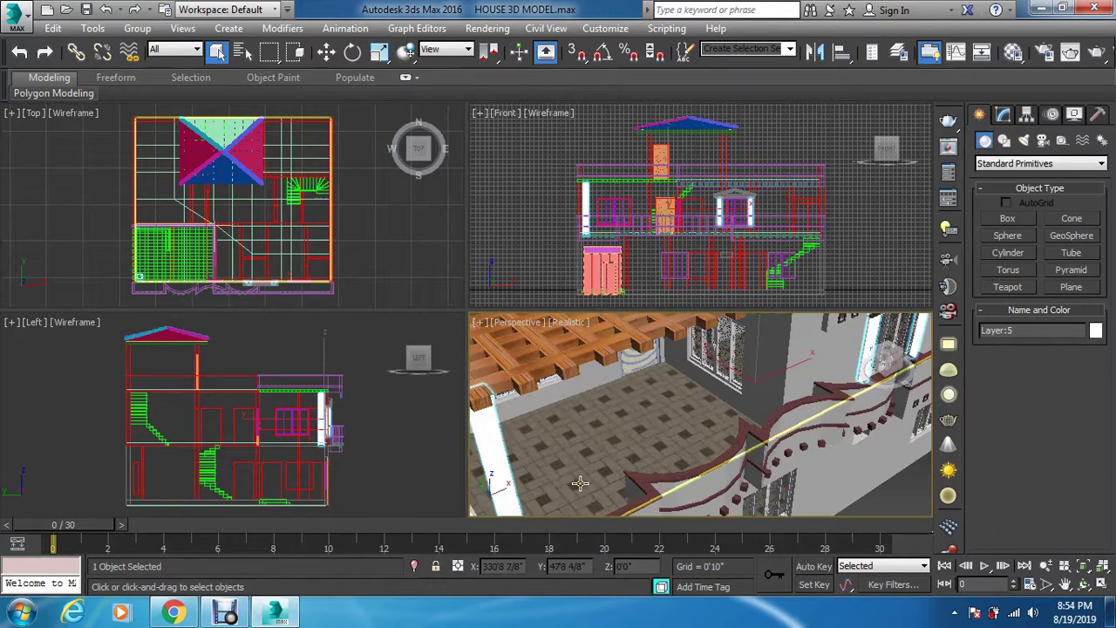
scroll(579, 482, "up", 3)
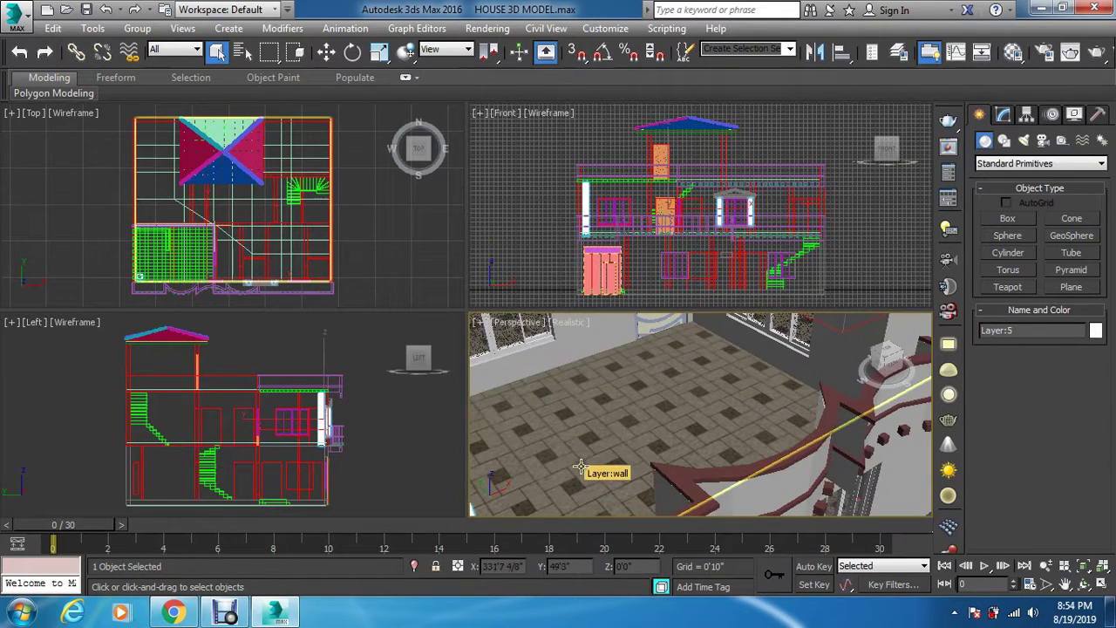
scroll(585, 458, "up", 3)
scroll(585, 459, "down", 2)
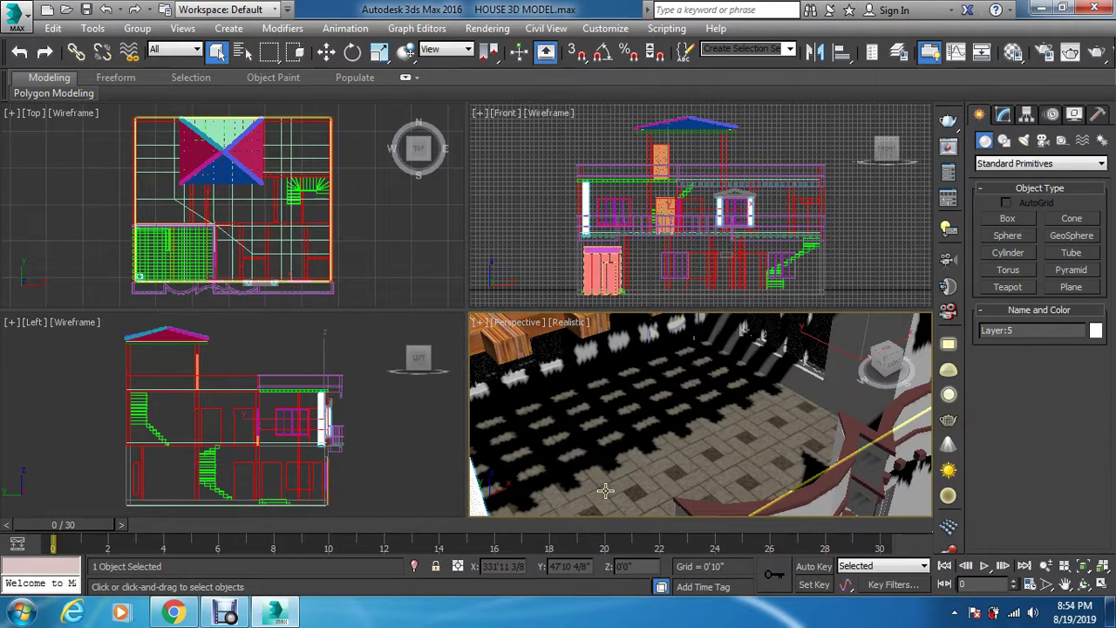
key("shift+q")
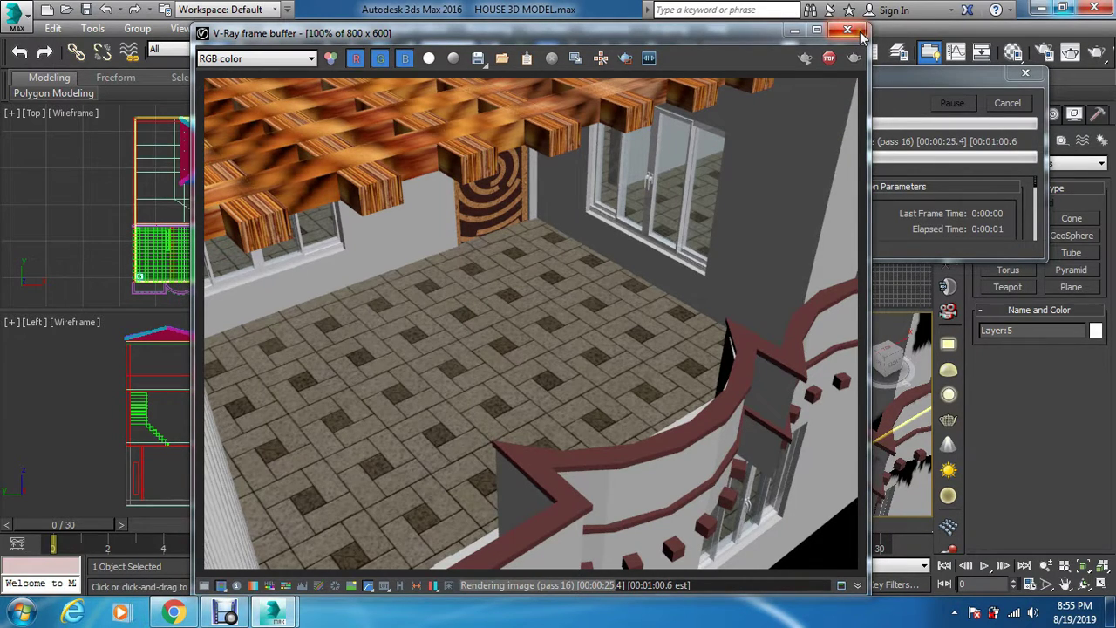
left_click(846, 31)
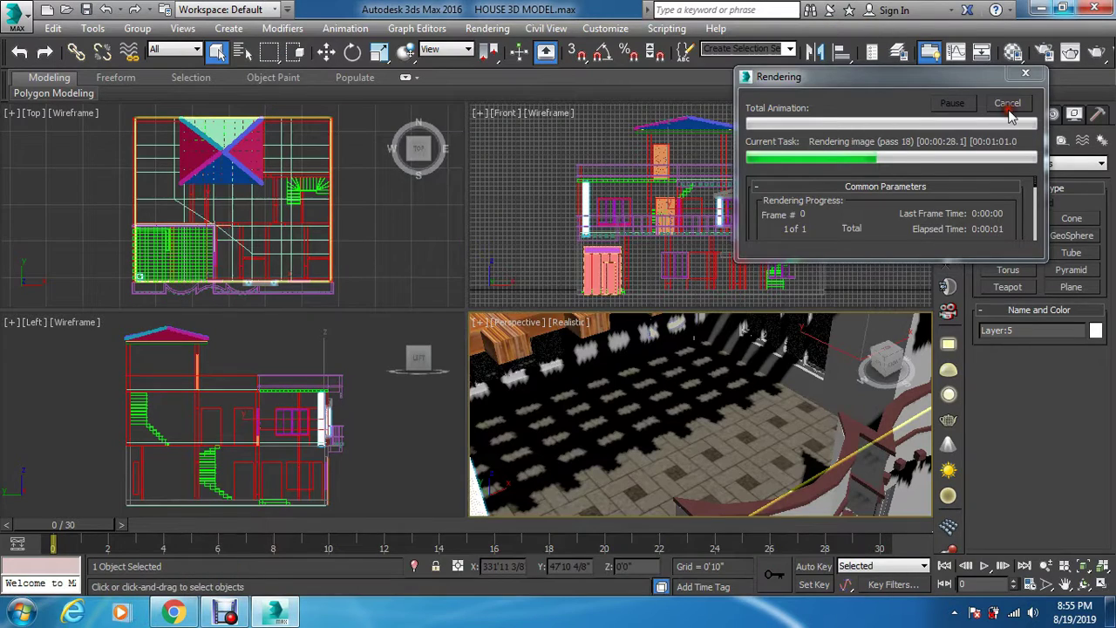
left_click(1007, 103)
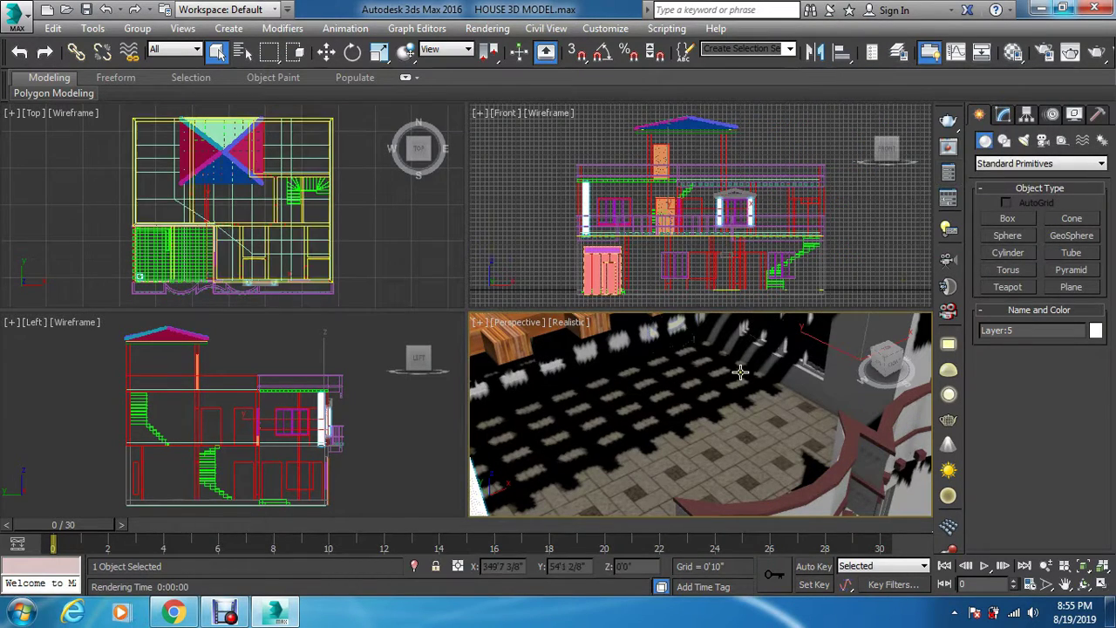
Step: Clear the selection and examine the house's front facade at a low angle in the perspective view
scroll(739, 377, "down", 5)
middle_click_drag(739, 377, 653, 448, "alt")
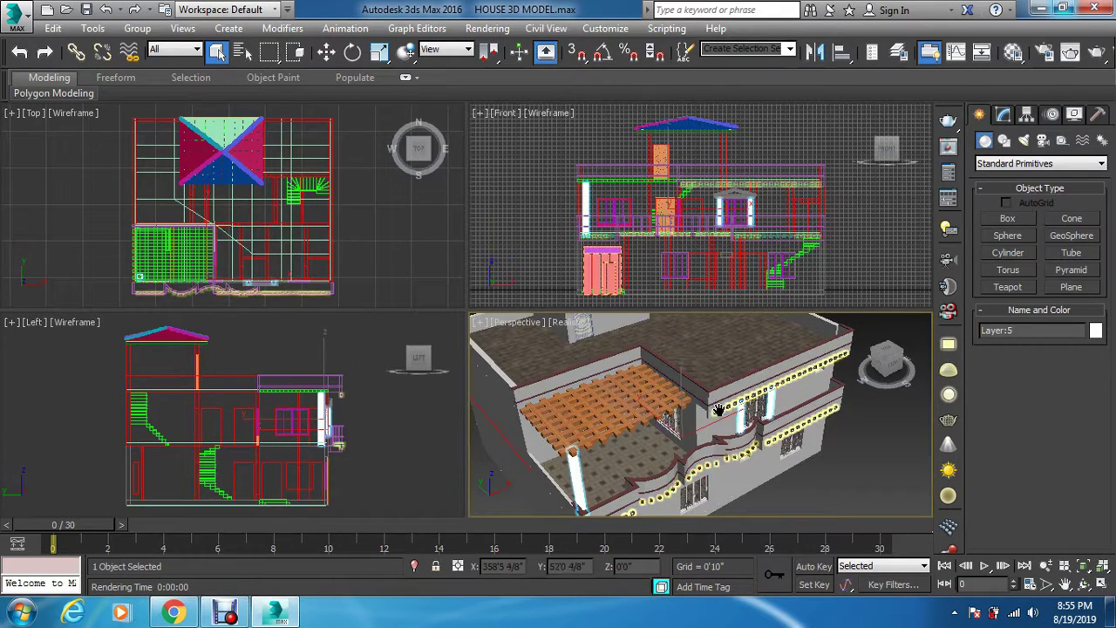
middle_click_drag(739, 398, 759, 435)
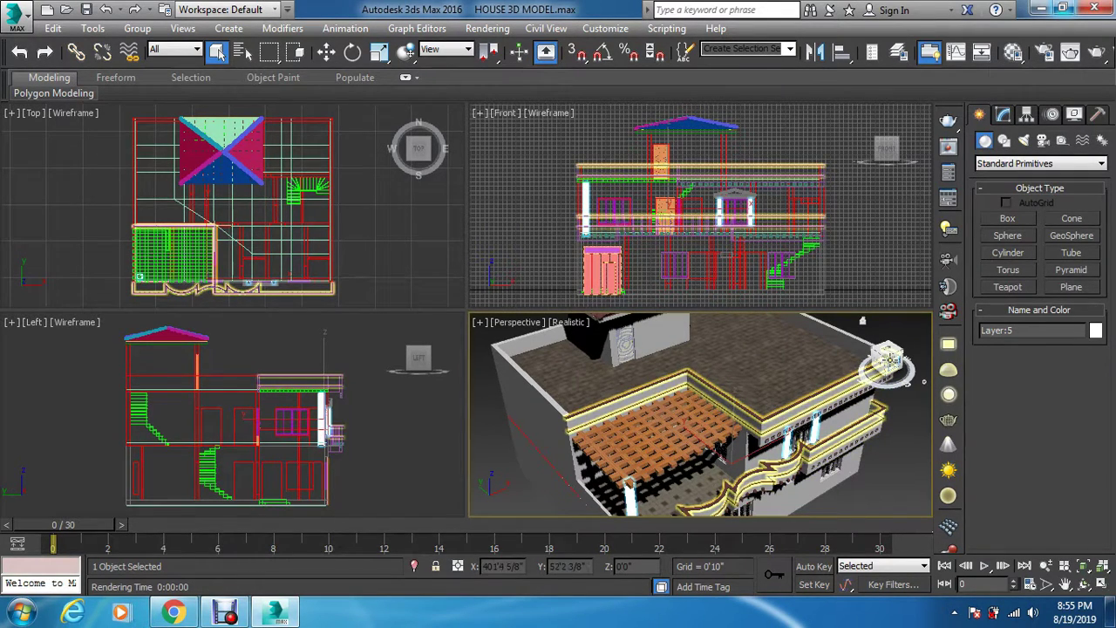
key("ctrl+d")
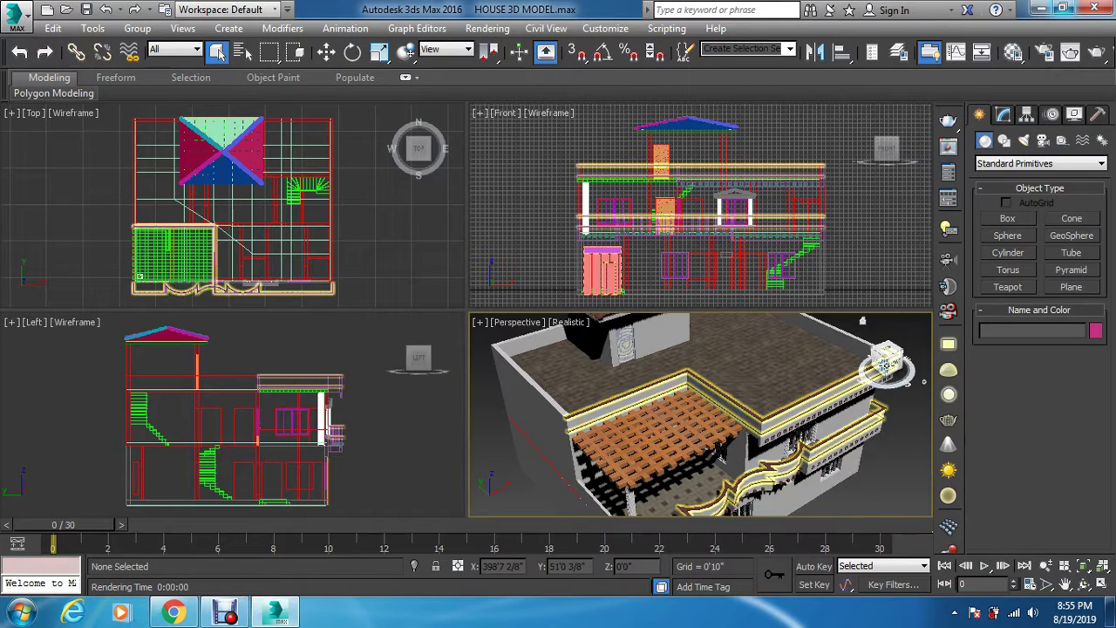
left_click_drag(884, 365, 742, 451)
middle_click_drag(744, 451, 747, 451)
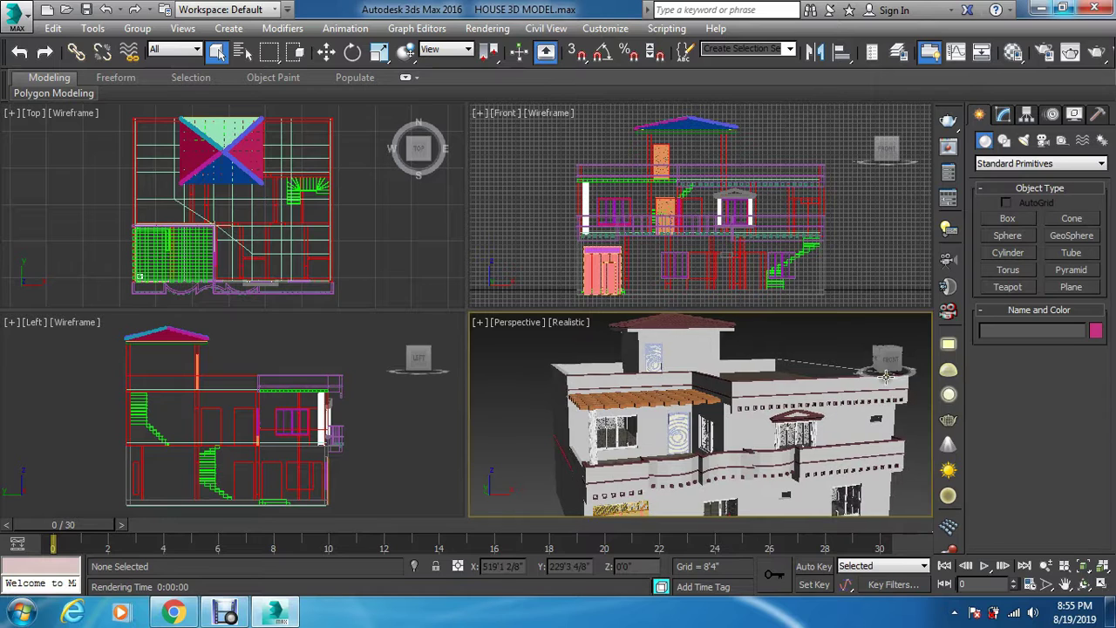
Step: Set the V-Ray image sampler type to Bucket with Expert-level options, and start rendering the perspective view of the house from above
left_click_drag(878, 363, 883, 361)
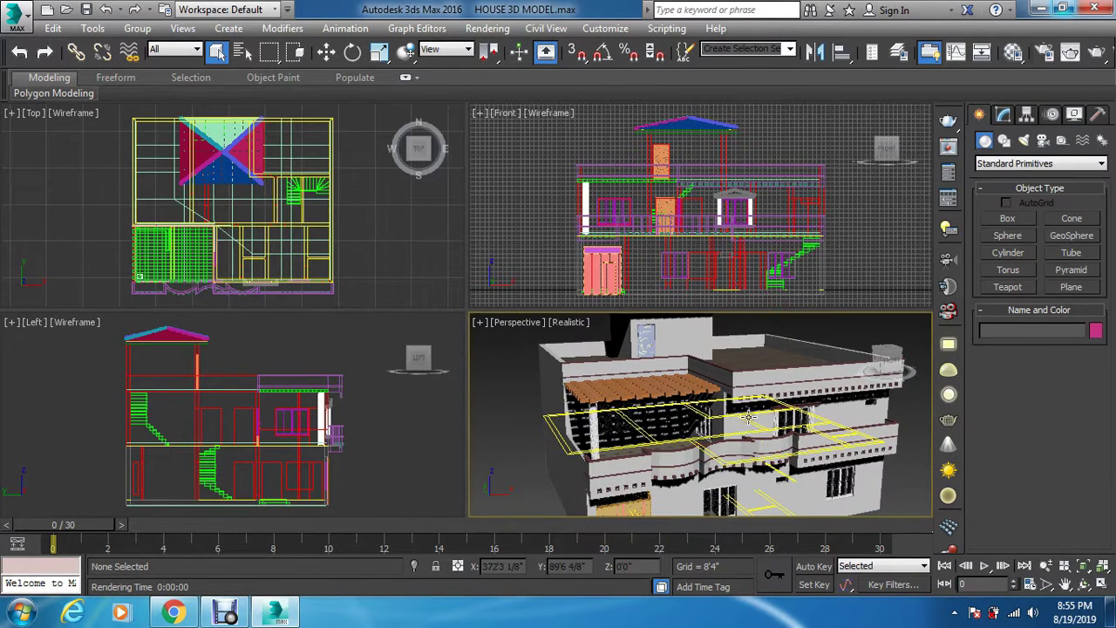
key("F10")
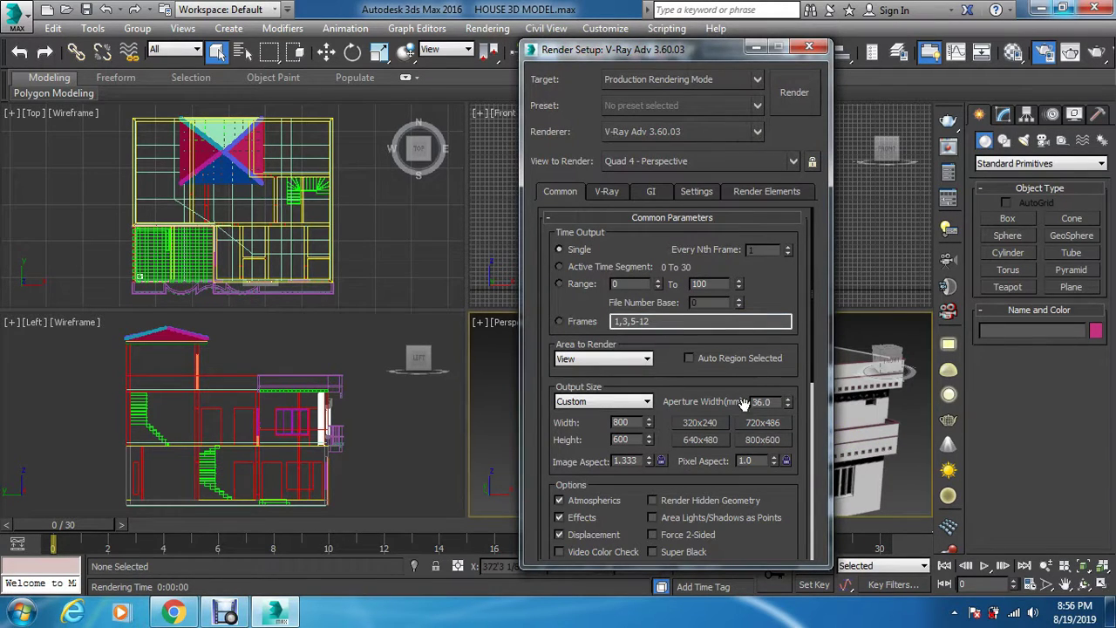
left_click(603, 194)
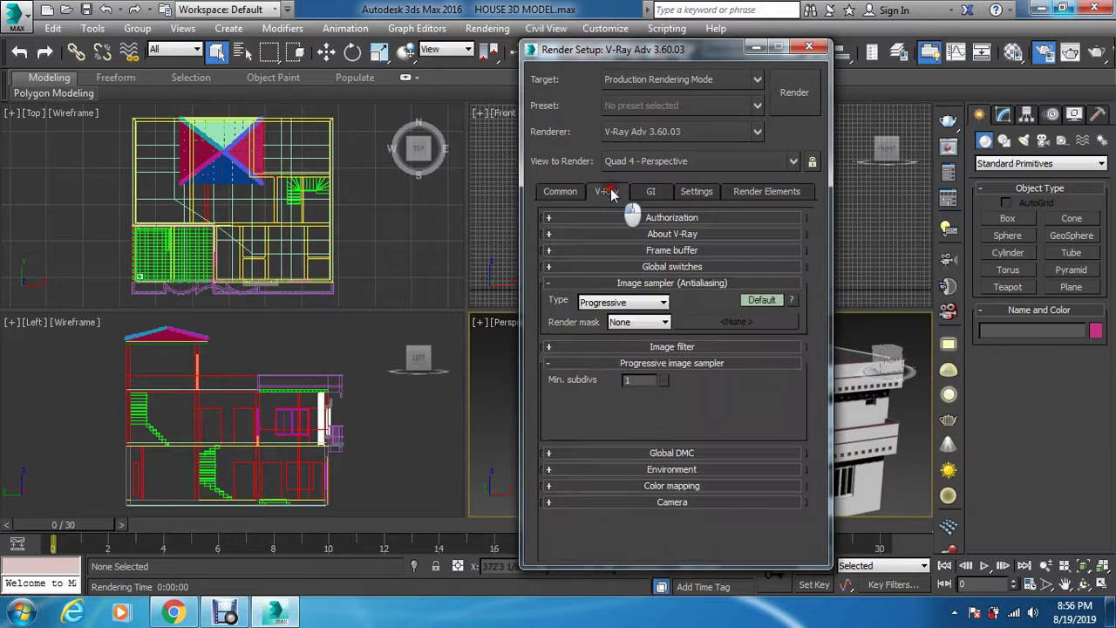
left_click(622, 302)
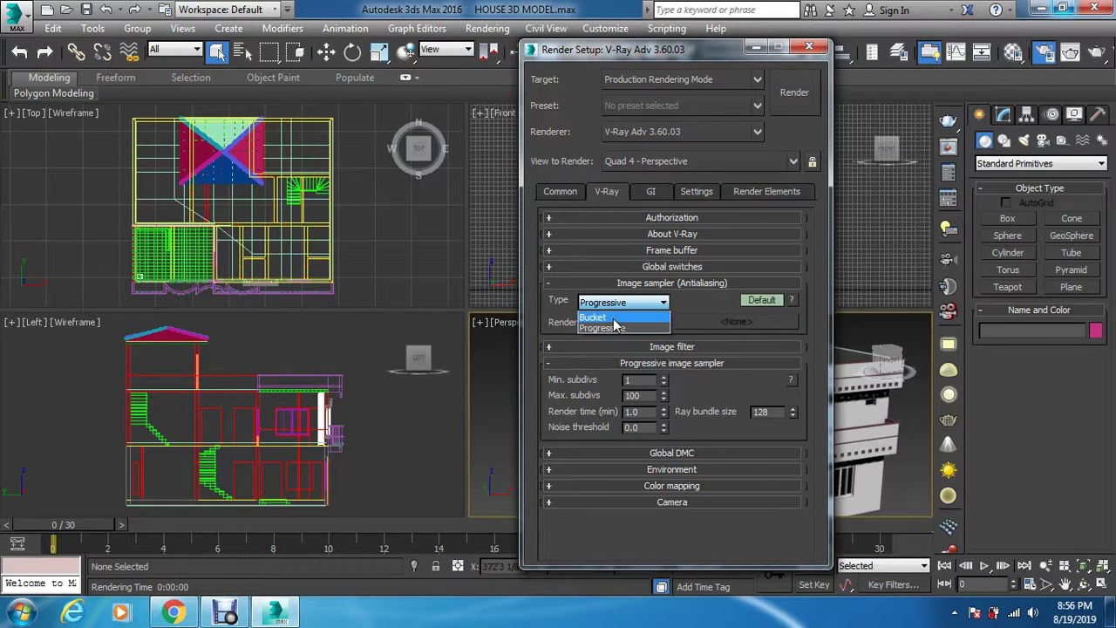
left_click(614, 318)
left_click(780, 302)
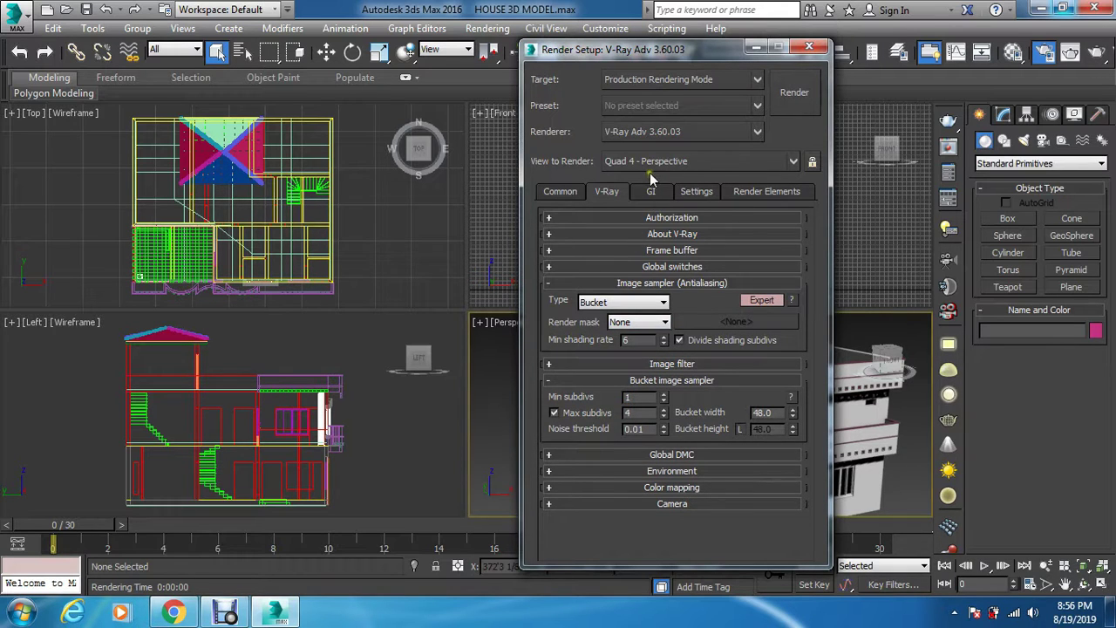
left_click(578, 188)
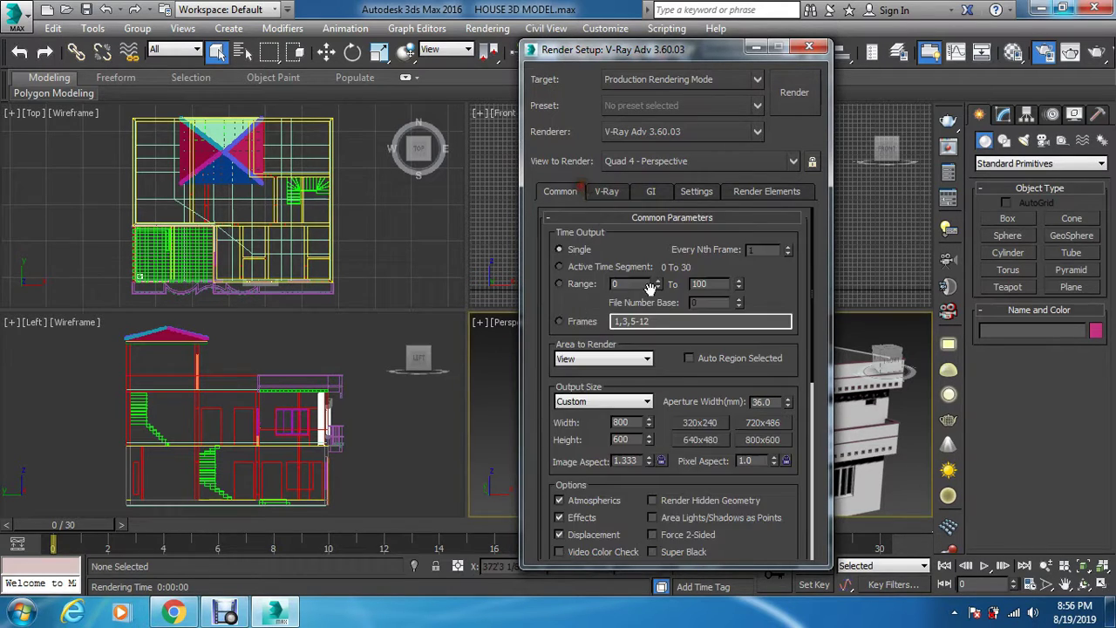
left_click(794, 96)
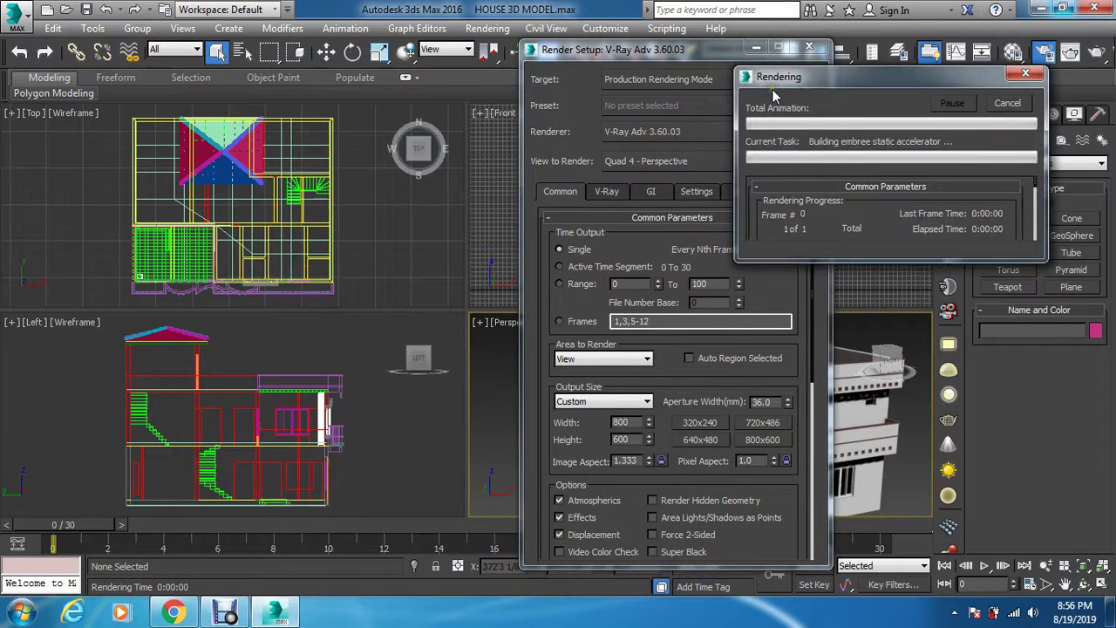